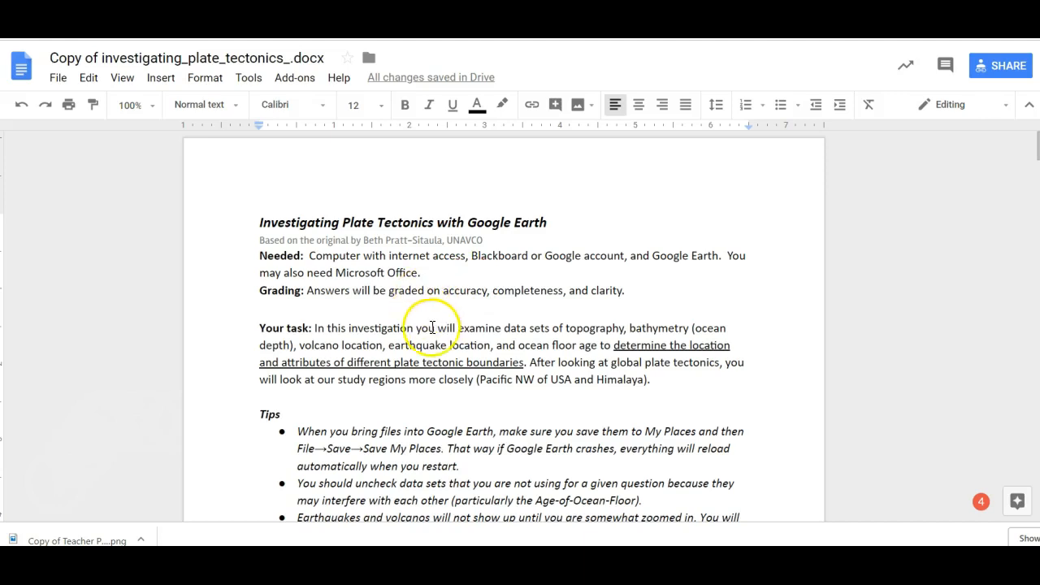
- Read through the task description and tips in the plate tectonics investigation document
{"action": "scroll", "coordinate": [436, 329], "scroll_direction": "down", "scroll_amount": 2}
{"action": "scroll", "coordinate": [437, 326], "scroll_direction": "down", "scroll_amount": 3}
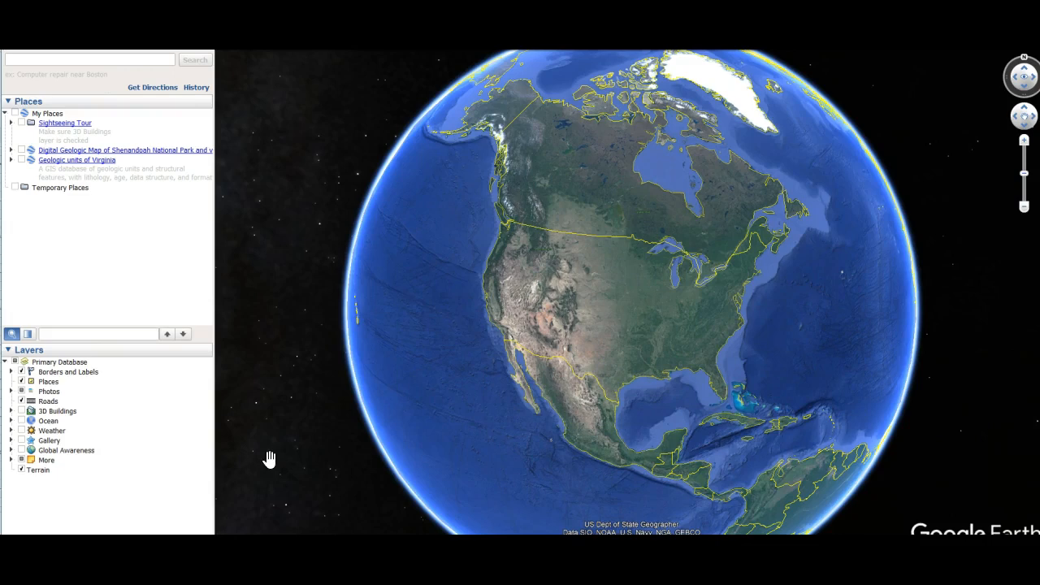
- Switch to Google Earth and zoom from the North America globe view to the Virginia and West Virginia region
{"action": "left_click", "coordinate": [235, 459]}
{"action": "double_click", "coordinate": [704, 329]}
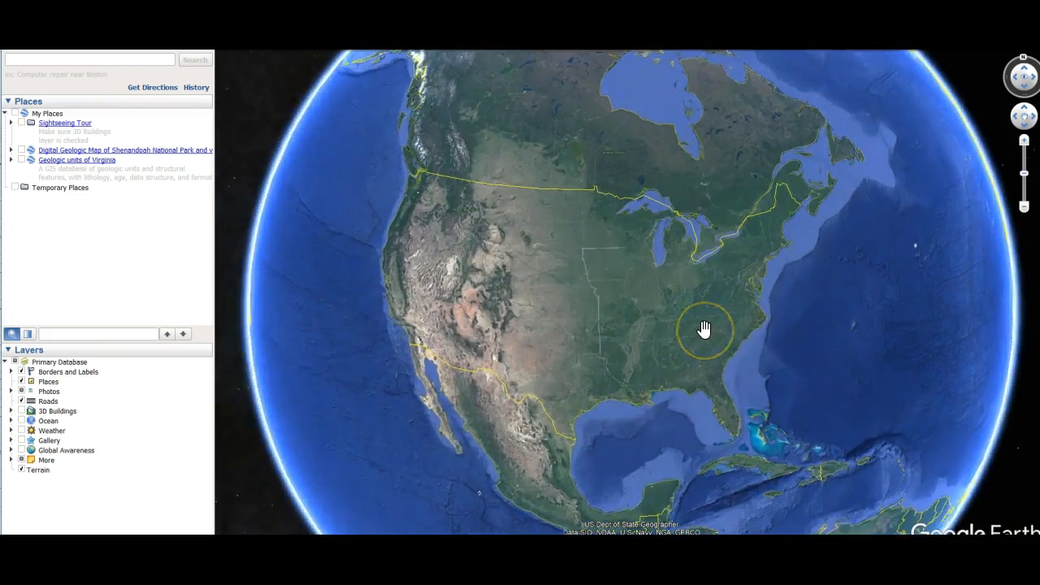
{"action": "scroll", "coordinate": [738, 304], "scroll_direction": "down", "scroll_amount": 3}
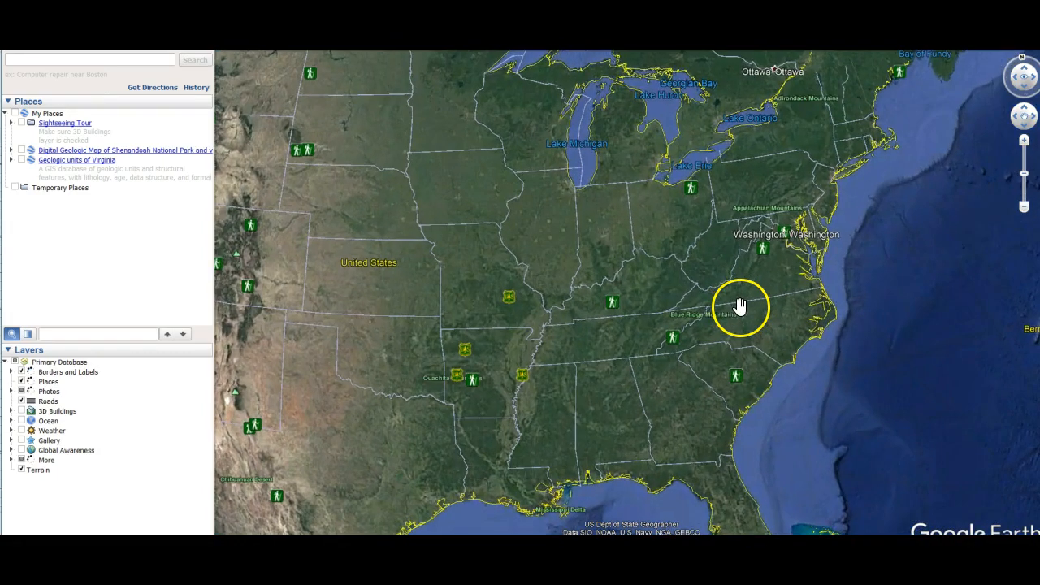
{"action": "scroll", "coordinate": [744, 298], "scroll_direction": "down", "scroll_amount": 2}
{"action": "left_click_drag", "start_coordinate": [736, 295], "coordinate": [663, 332]}
{"action": "scroll", "coordinate": [663, 333], "scroll_direction": "down", "scroll_amount": 2}
{"action": "double_click", "coordinate": [667, 312]}
{"action": "double_click", "coordinate": [677, 283]}
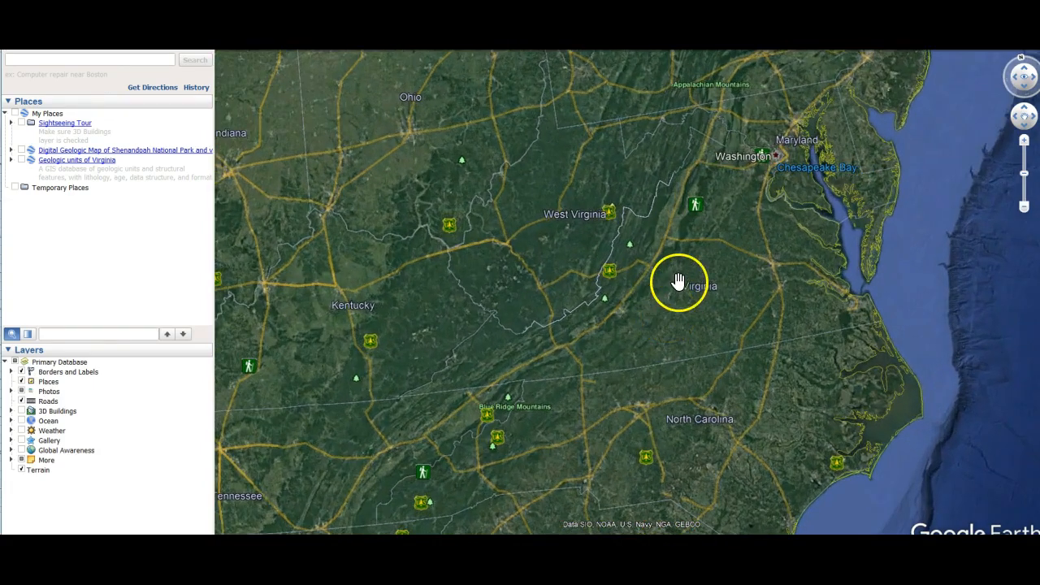
{"action": "double_click", "coordinate": [682, 249]}
{"action": "left_click_drag", "start_coordinate": [683, 249], "coordinate": [642, 332]}
{"action": "scroll", "coordinate": [642, 332], "scroll_direction": "up", "scroll_amount": 2}
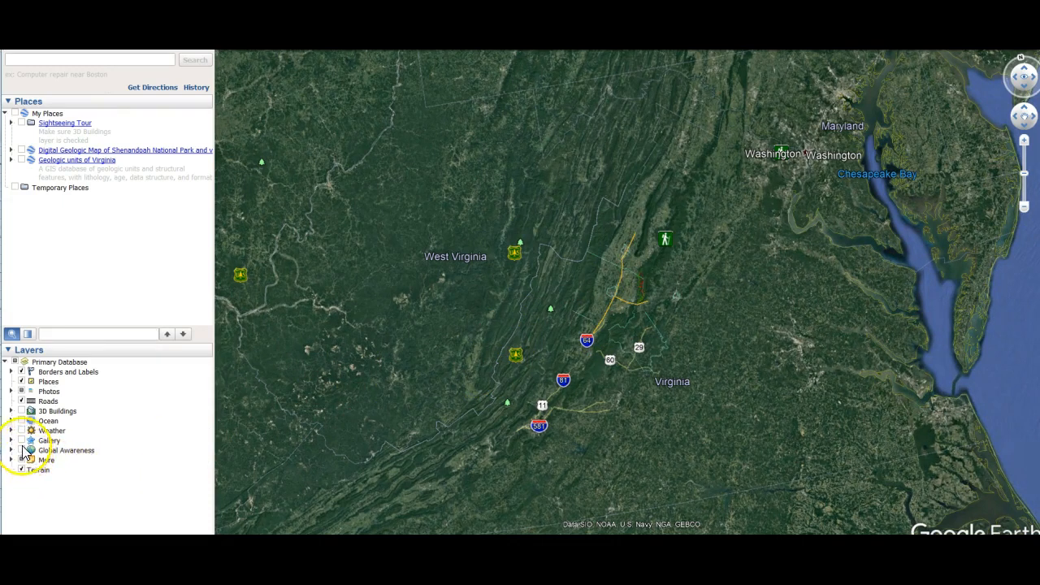
- Zoom in on the Shenandoah Valley around Grottoes, beside Shenandoah National Park
{"action": "left_click", "coordinate": [20, 401]}
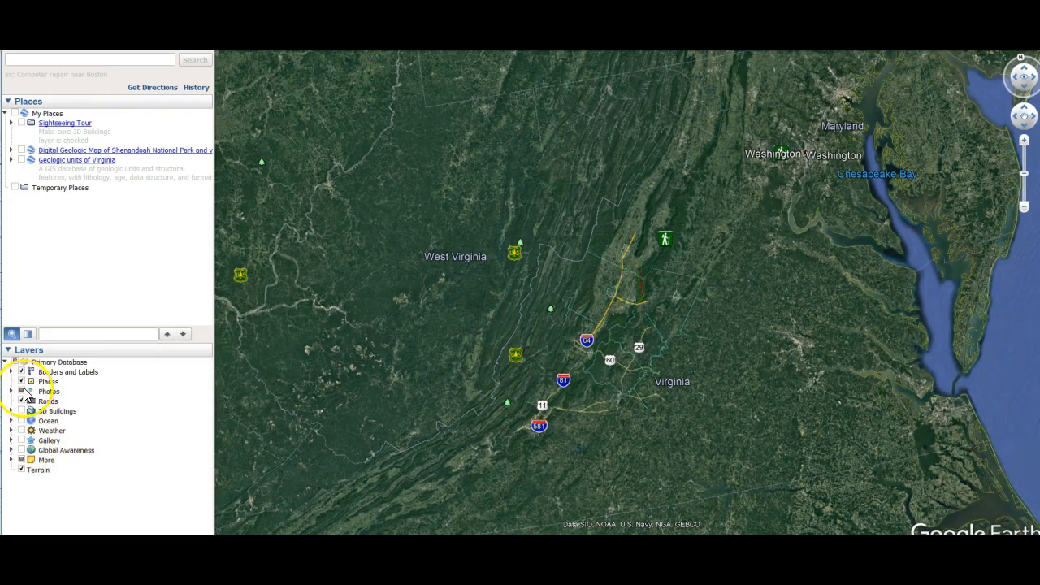
{"action": "left_click", "coordinate": [21, 451]}
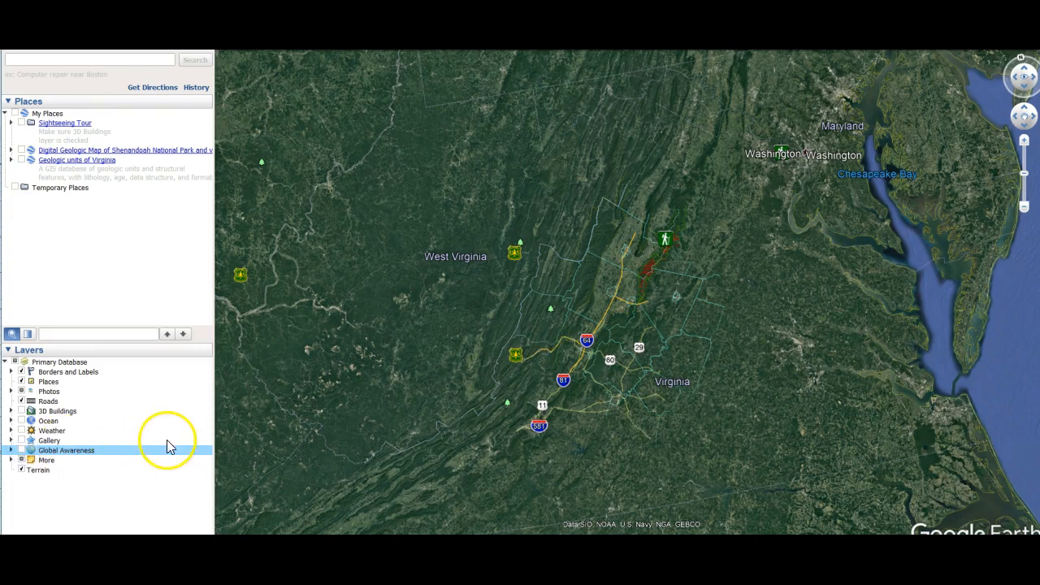
{"action": "double_click", "coordinate": [649, 302]}
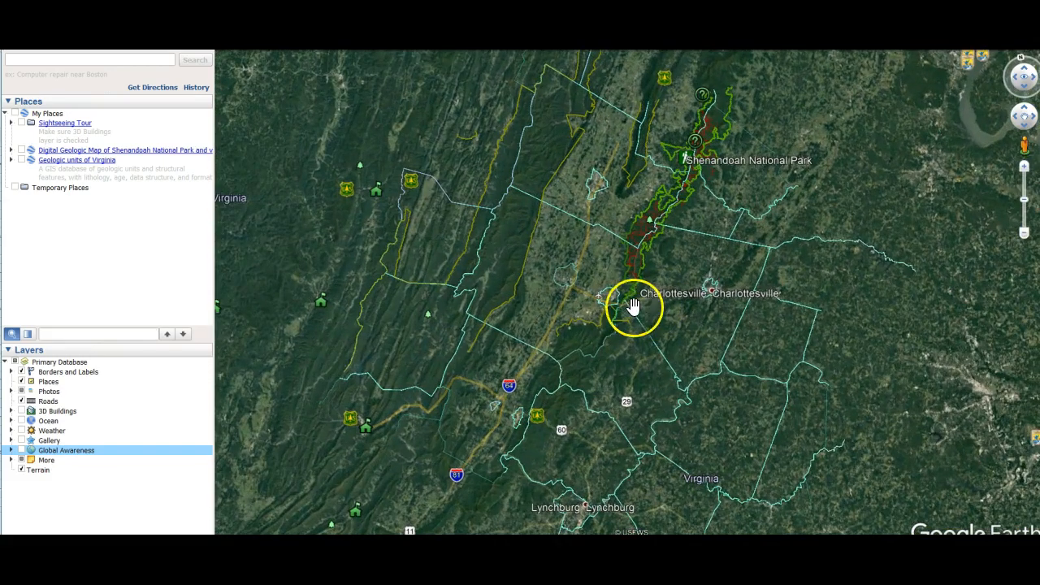
{"action": "double_click", "coordinate": [633, 306]}
{"action": "double_click", "coordinate": [661, 283]}
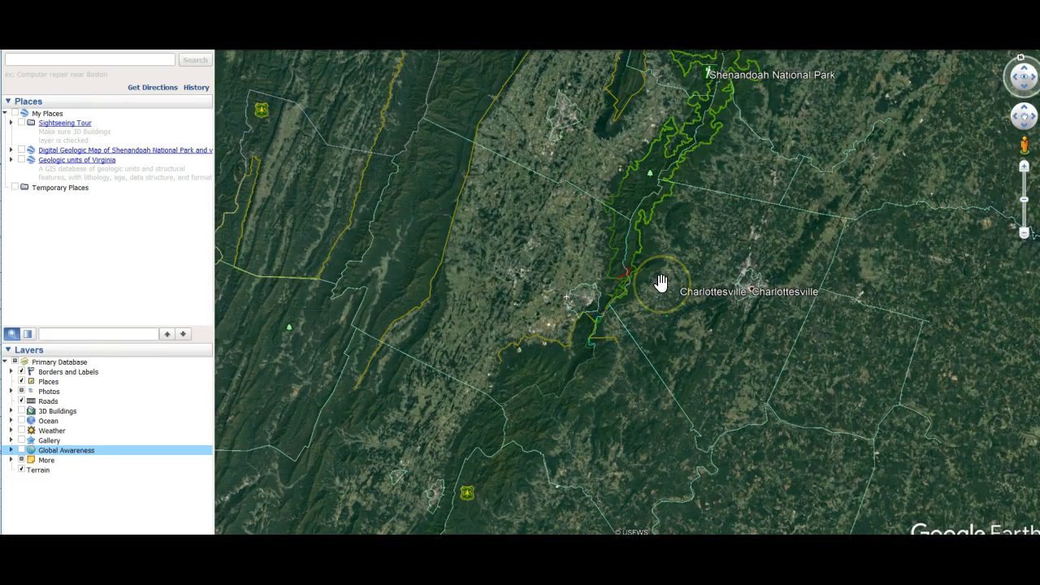
{"action": "double_click", "coordinate": [551, 267]}
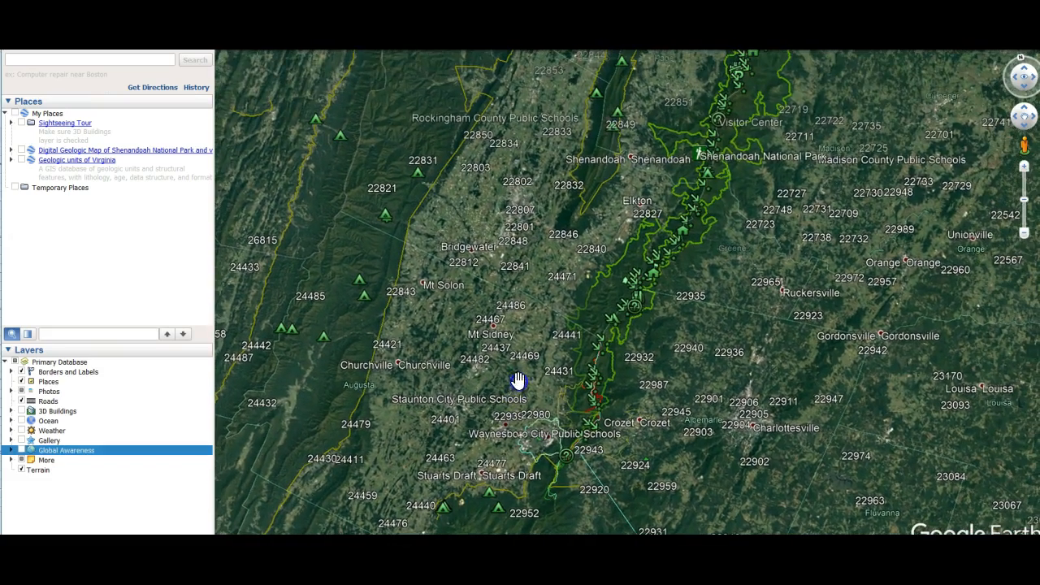
{"action": "double_click", "coordinate": [531, 295]}
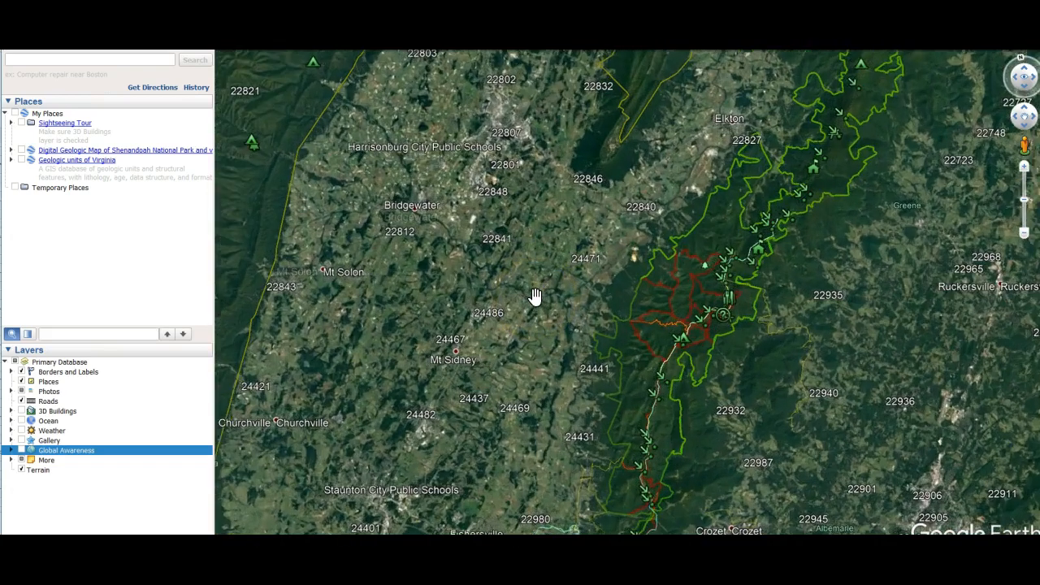
{"action": "double_click", "coordinate": [530, 290]}
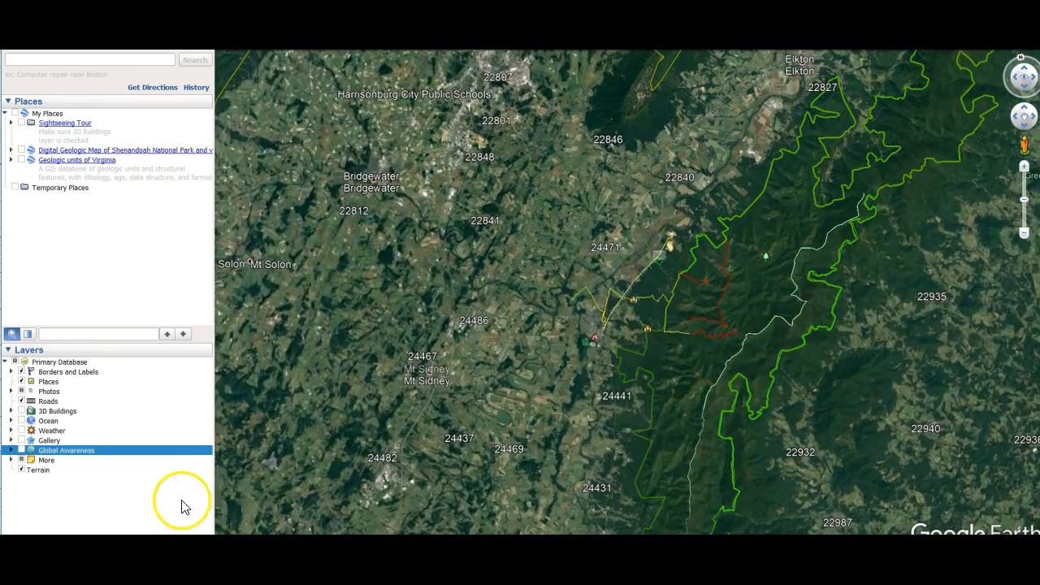
{"action": "left_click_drag", "start_coordinate": [422, 285], "coordinate": [373, 315]}
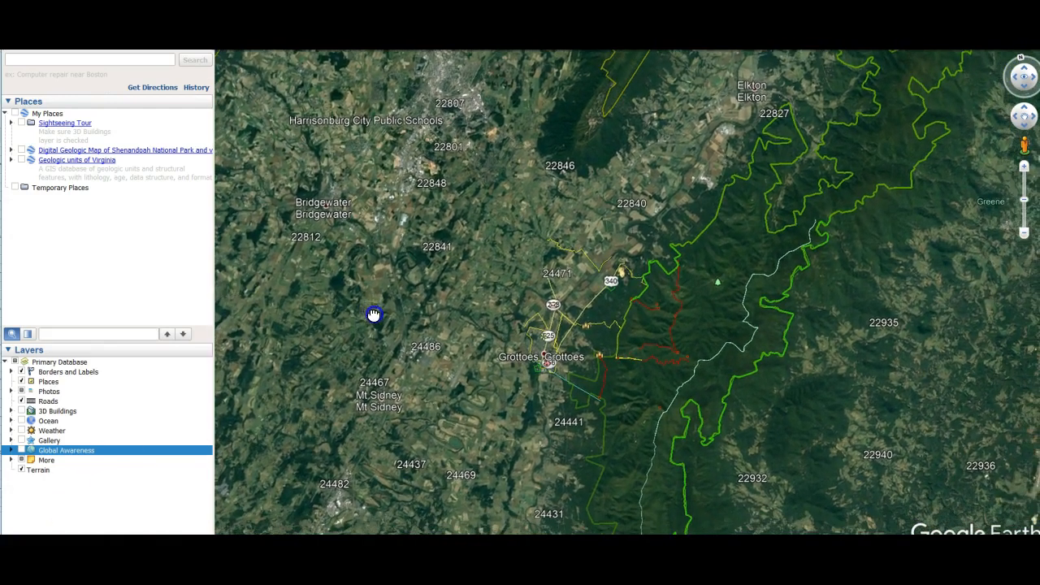
{"action": "double_click", "coordinate": [561, 295]}
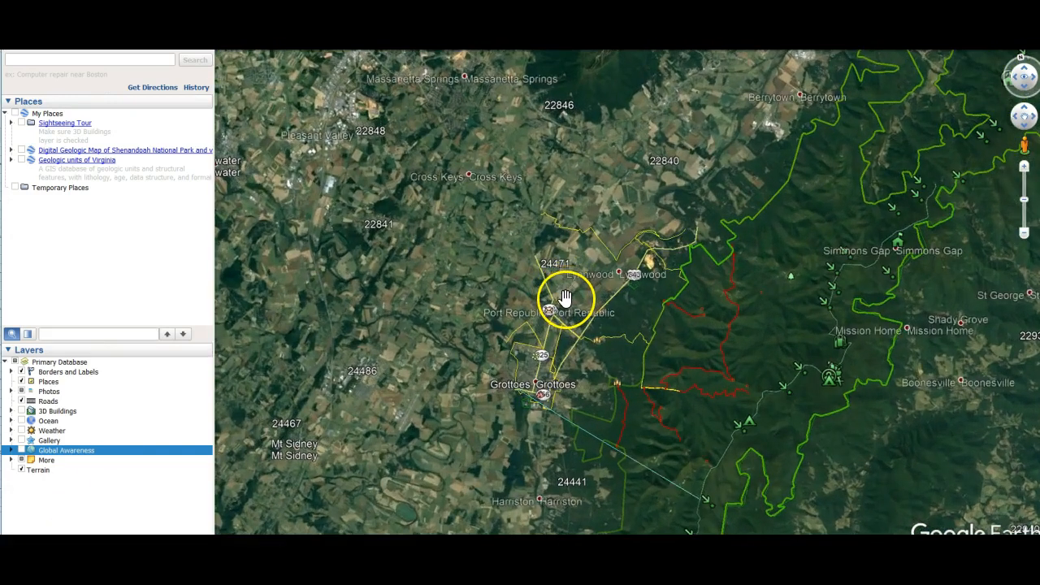
- Travel northeast to Salem near Luray and zoom in on the Route 211/340 bridge over the river
{"action": "scroll", "coordinate": [567, 299], "scroll_direction": "up", "scroll_amount": 3}
{"action": "left_click_drag", "start_coordinate": [614, 247], "coordinate": [506, 386]}
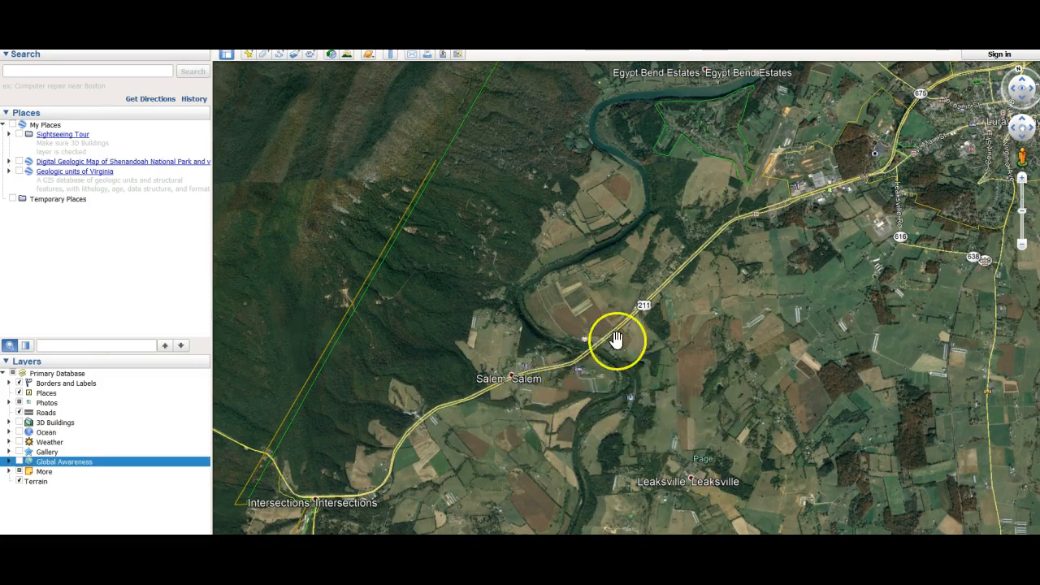
{"action": "double_click", "coordinate": [599, 356]}
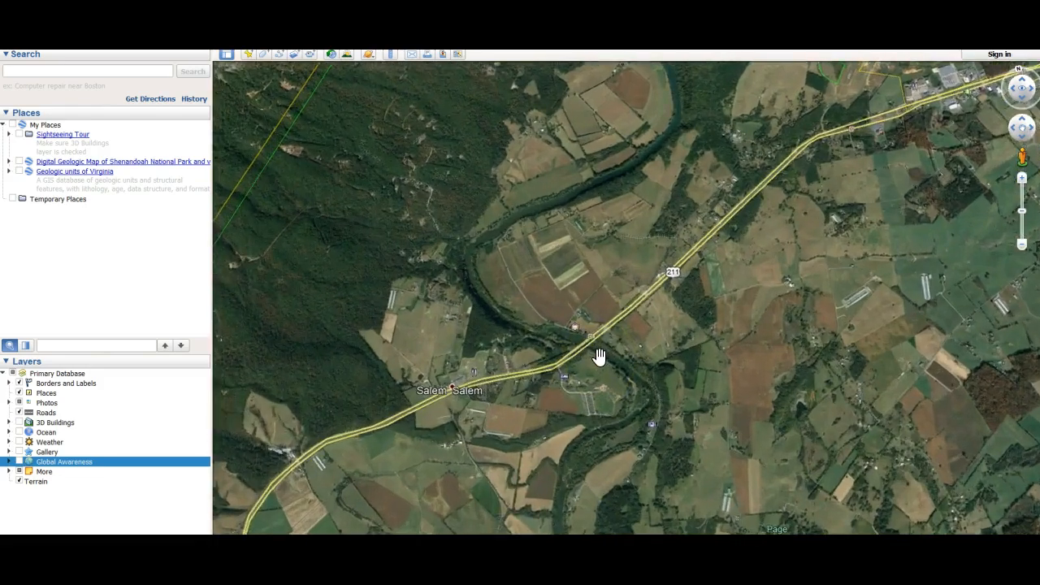
{"action": "scroll", "coordinate": [591, 357], "scroll_direction": "up", "scroll_amount": 4}
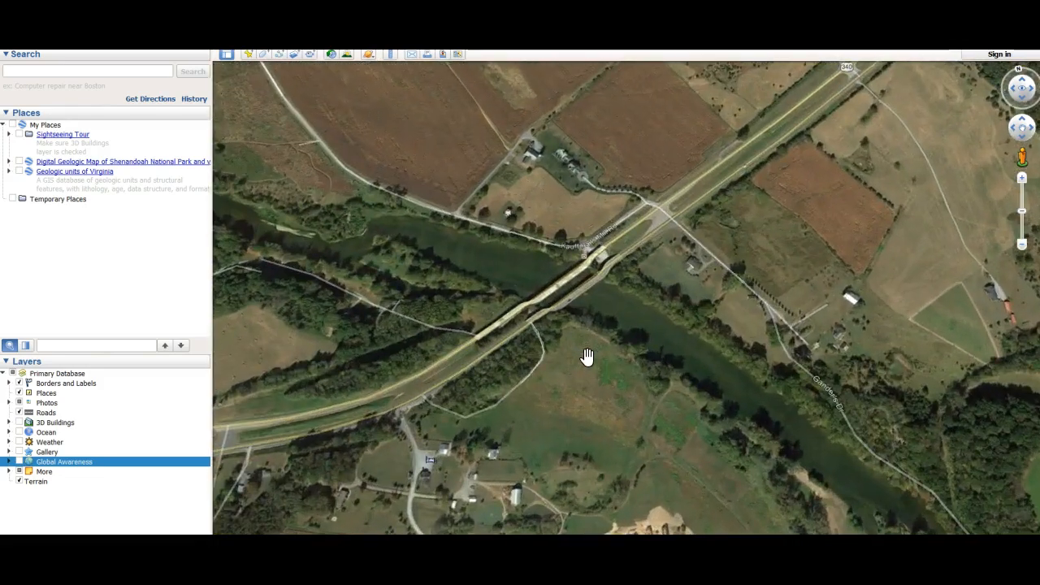
{"action": "left_click_drag", "start_coordinate": [575, 273], "coordinate": [593, 292]}
- Rotate the river bridge view relative to north and pan across the surrounding farmland
{"action": "left_click", "coordinate": [1017, 74]}
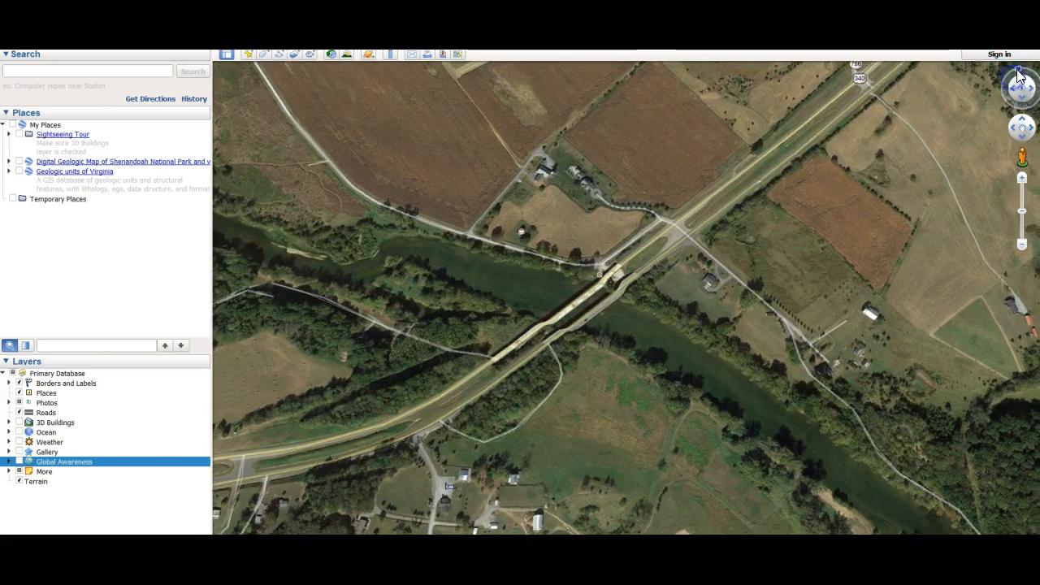
{"action": "left_click_drag", "start_coordinate": [1010, 77], "coordinate": [1020, 71]}
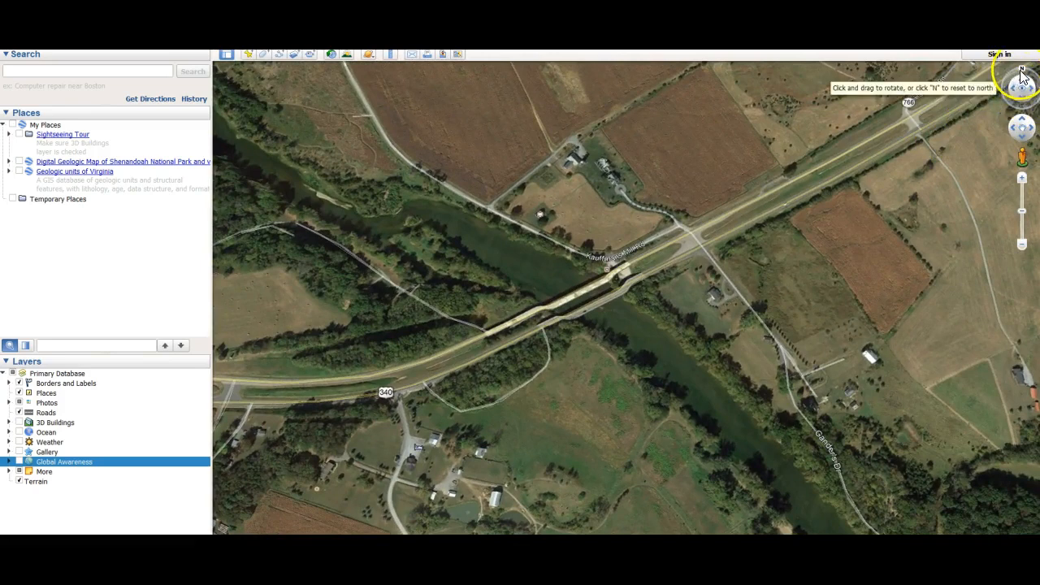
{"action": "left_click_drag", "start_coordinate": [1022, 71], "coordinate": [1014, 94]}
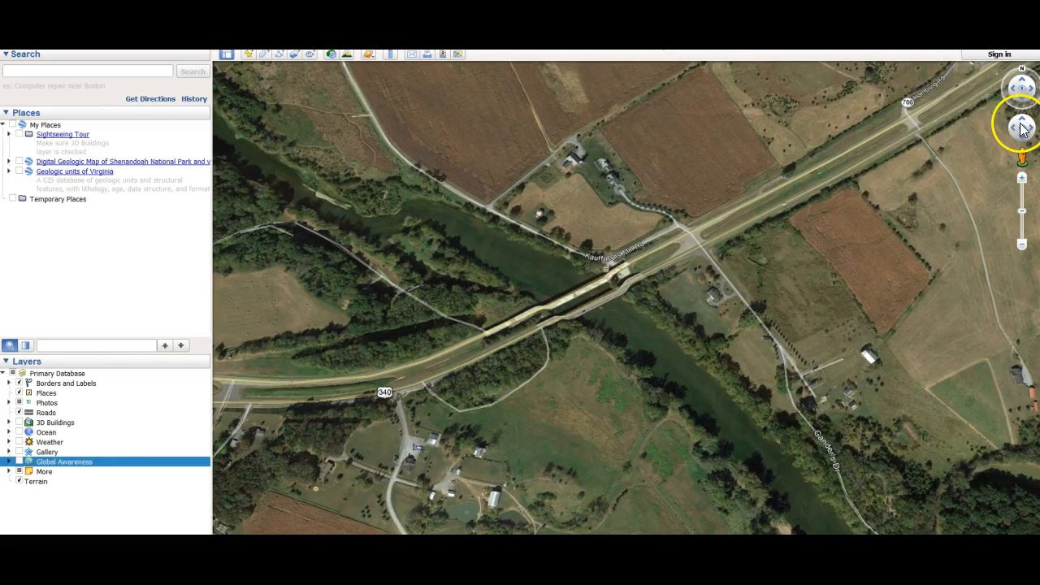
{"action": "left_click_drag", "start_coordinate": [1022, 127], "coordinate": [1022, 144]}
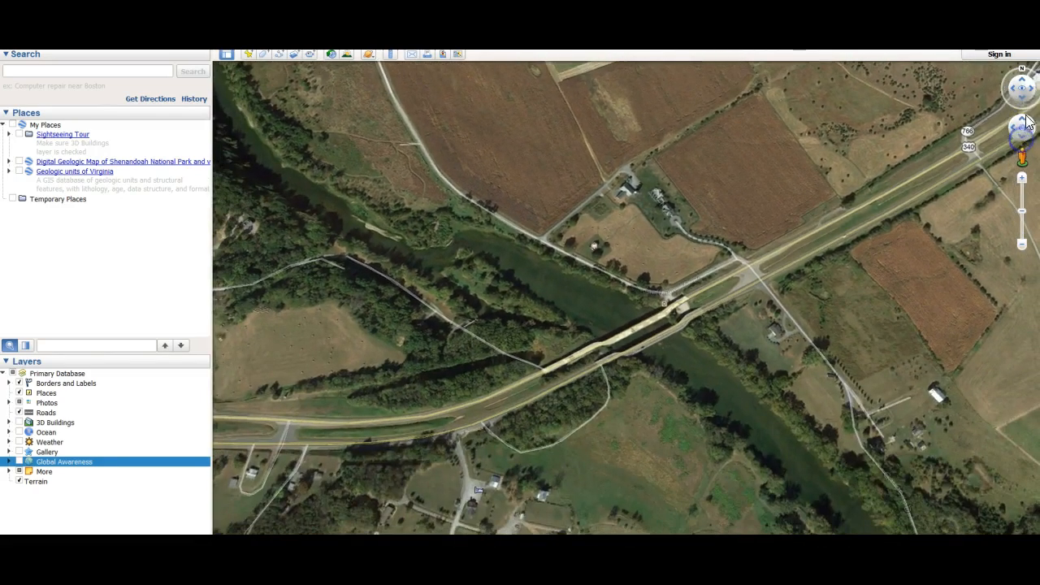
{"action": "left_click", "coordinate": [1025, 86]}
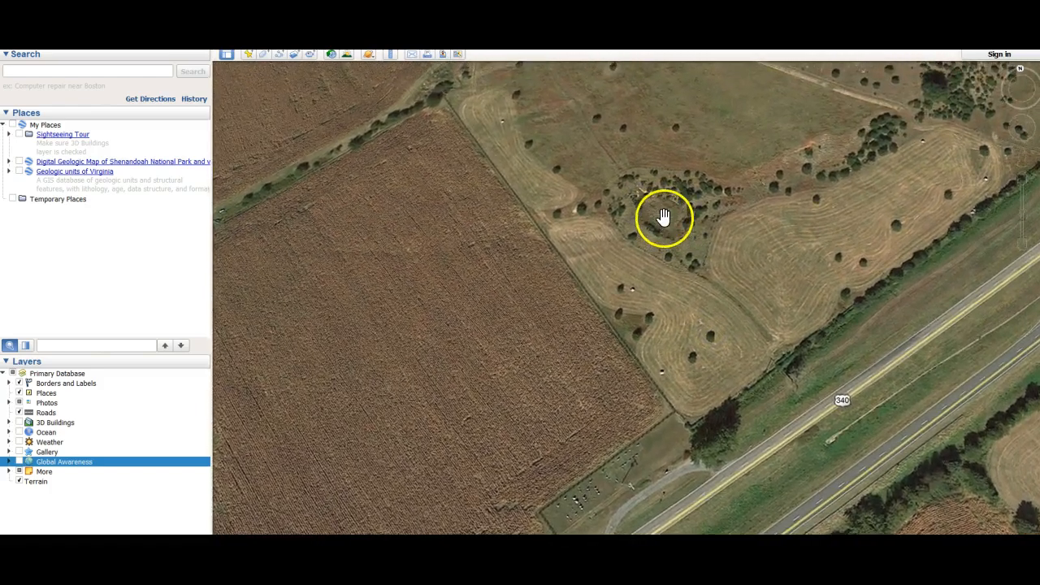
- Examine the tree-ringed hollow and fields beside Route 340 up close, and return to an overview of Salem
{"action": "left_click_drag", "start_coordinate": [663, 233], "coordinate": [660, 270]}
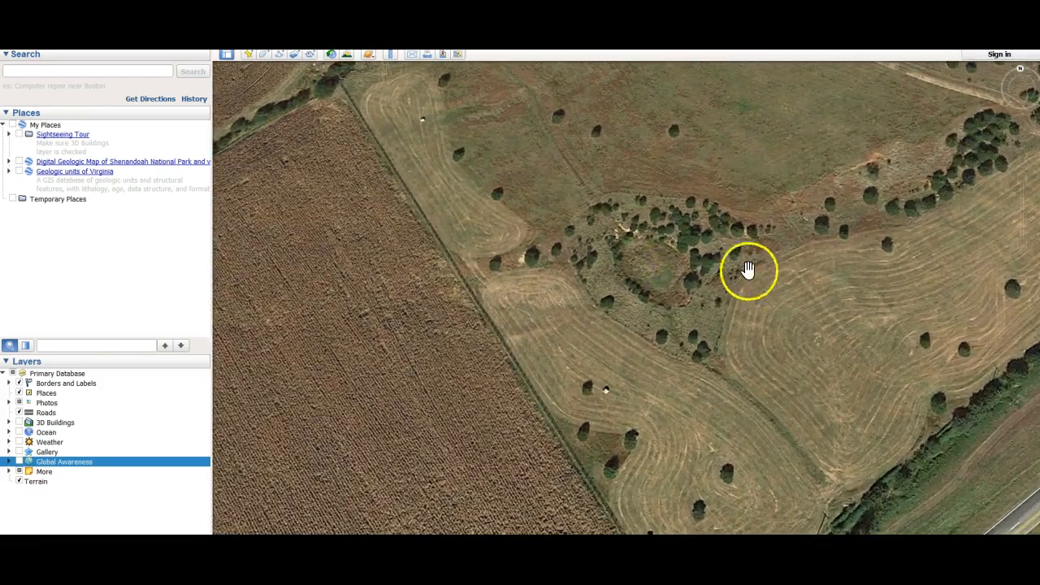
{"action": "scroll", "coordinate": [668, 283], "scroll_direction": "down", "scroll_amount": 2}
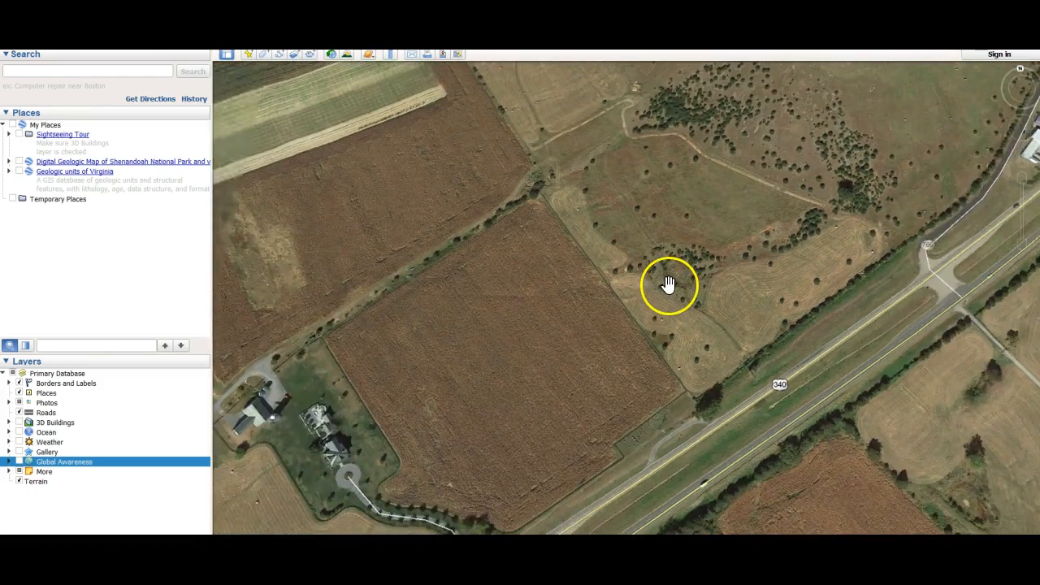
{"action": "scroll", "coordinate": [670, 281], "scroll_direction": "down", "scroll_amount": 2}
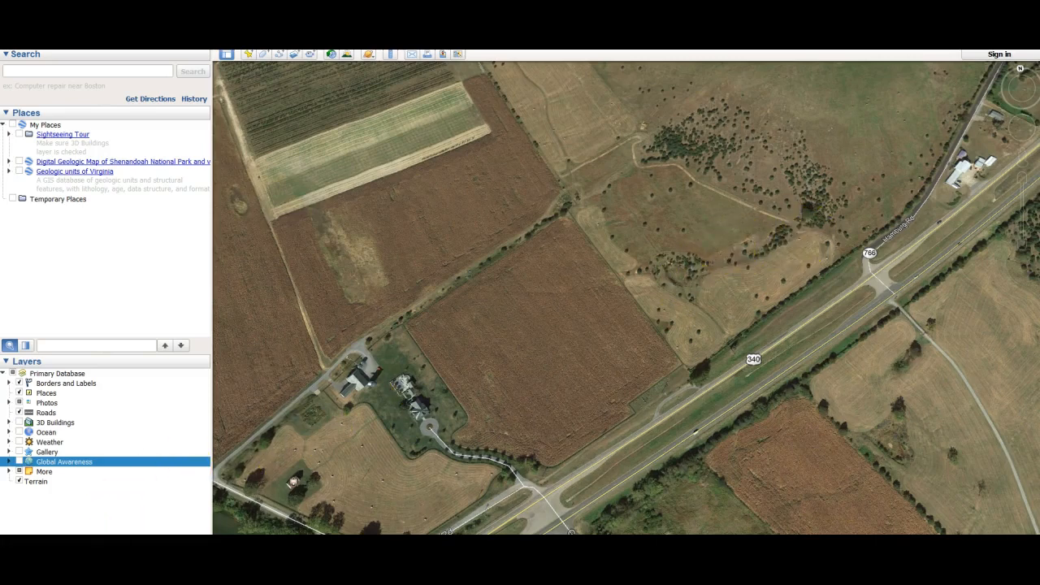
{"action": "scroll", "coordinate": [620, 267], "scroll_direction": "down", "scroll_amount": 3}
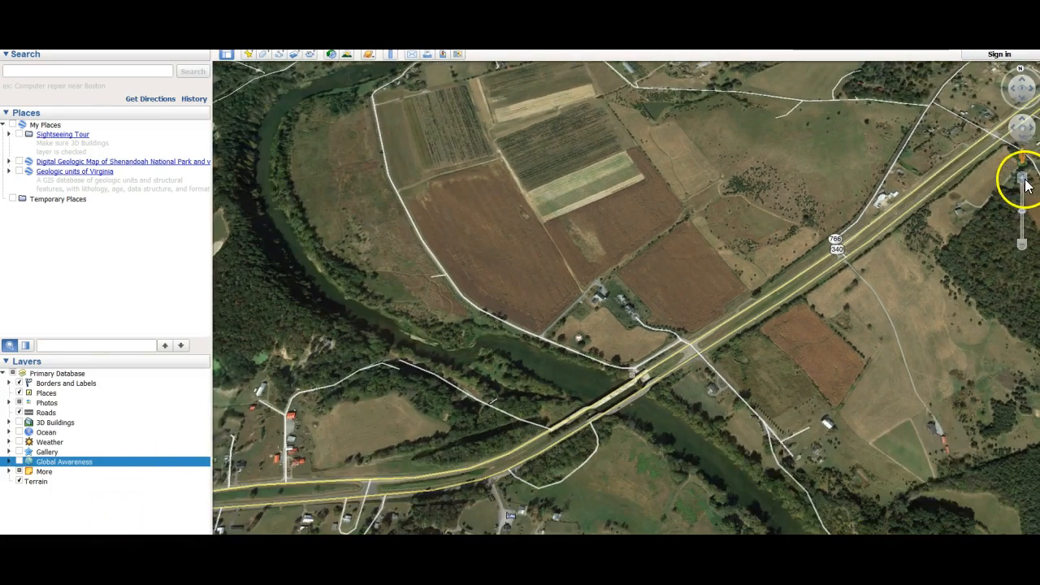
{"action": "scroll", "coordinate": [646, 256], "scroll_direction": "up", "scroll_amount": 1}
{"action": "double_click", "coordinate": [666, 246]}
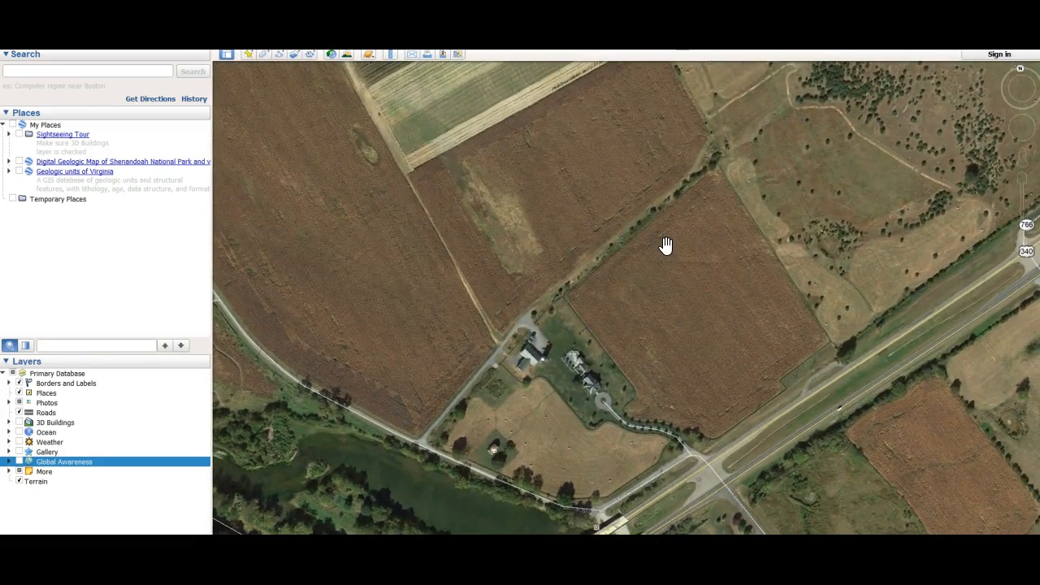
{"action": "left_click", "coordinate": [663, 251]}
{"action": "scroll", "coordinate": [663, 252], "scroll_direction": "down", "scroll_amount": 5}
{"action": "scroll", "coordinate": [663, 253], "scroll_direction": "down", "scroll_amount": 2}
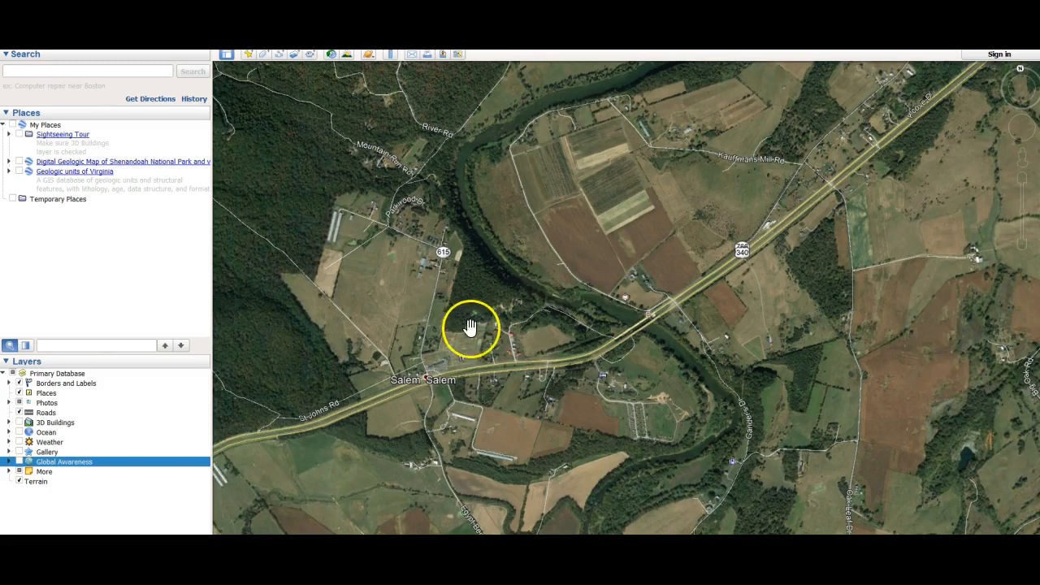
- Enter Street View on the highway just northeast of the river bridge and look around toward the bridge and mountains
{"action": "mouse_move", "coordinate": [1017, 167]}
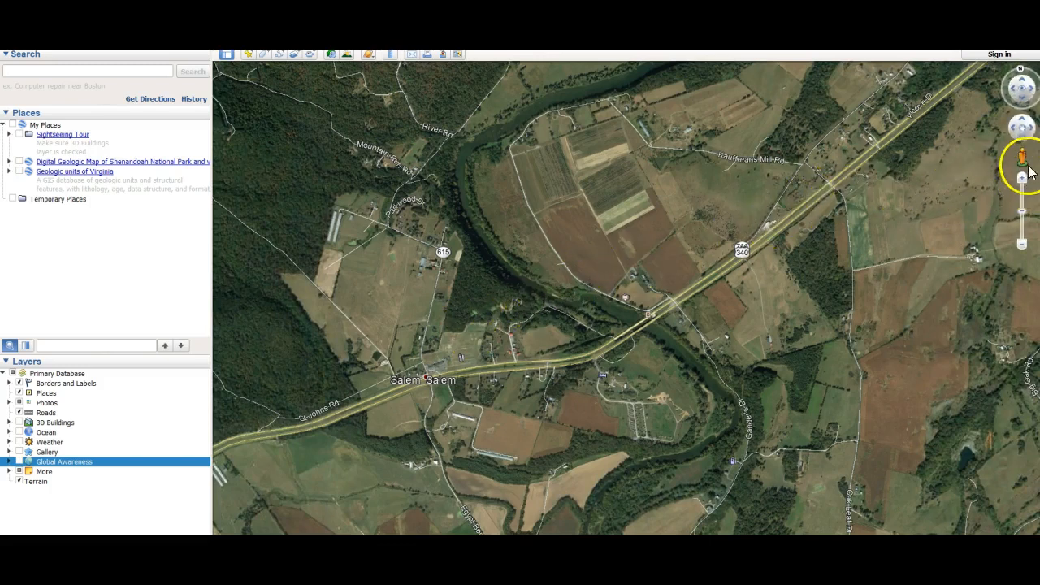
{"action": "left_click_drag", "start_coordinate": [1016, 167], "coordinate": [668, 311]}
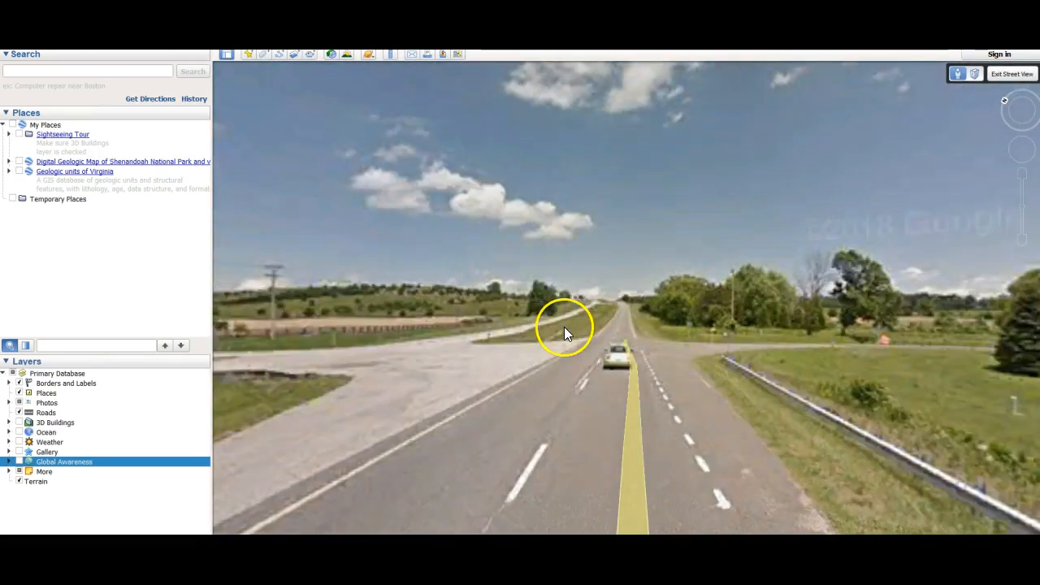
{"action": "left_click_drag", "start_coordinate": [546, 338], "coordinate": [731, 385]}
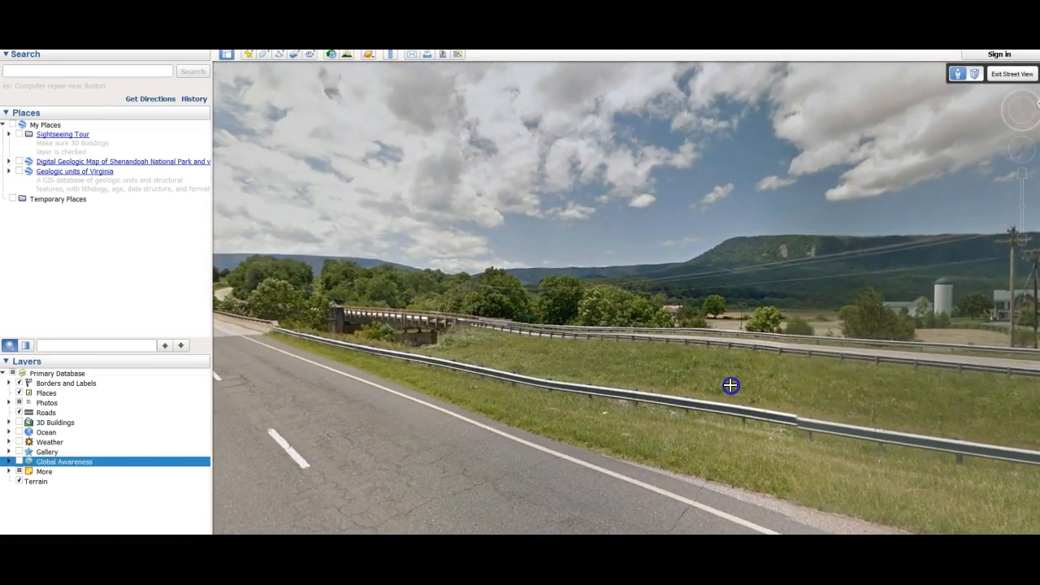
{"action": "left_click", "coordinate": [490, 371]}
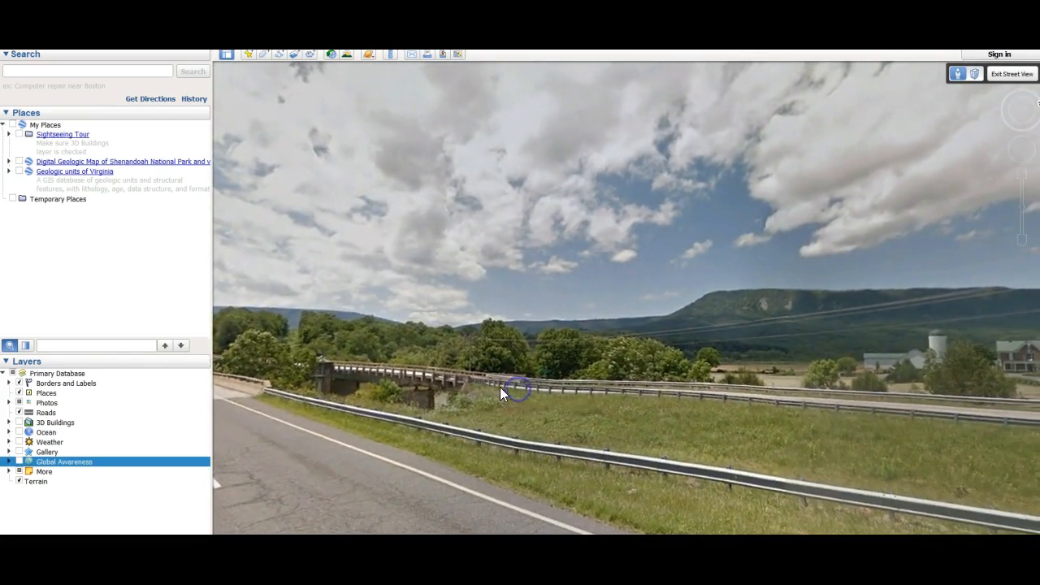
{"action": "left_click", "coordinate": [473, 387]}
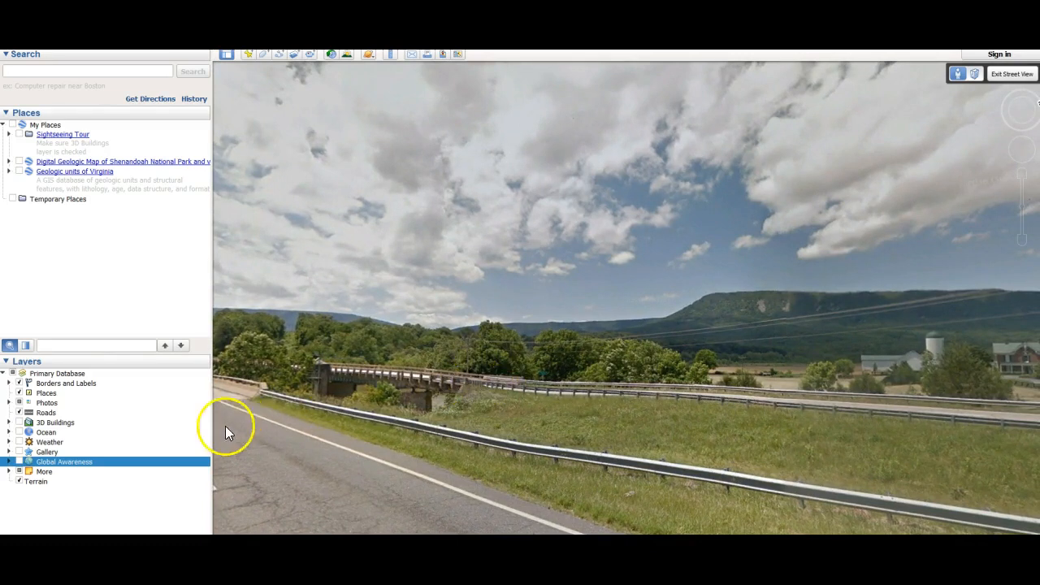
- Switch to ground-level view to compare the same scene, and return to Street View
{"action": "left_click", "coordinate": [972, 73]}
{"action": "left_click", "coordinate": [839, 138]}
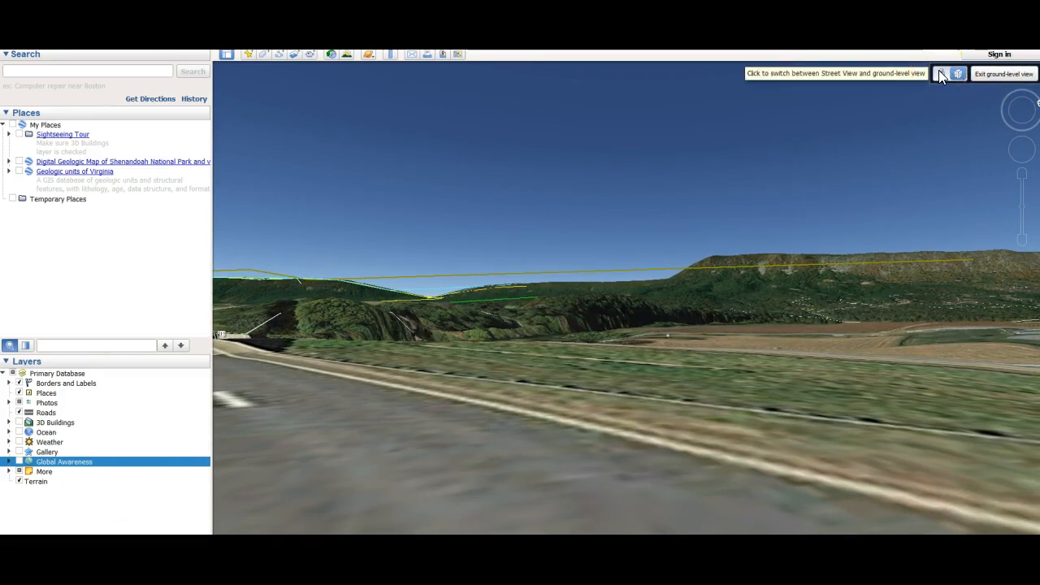
{"action": "left_click", "coordinate": [938, 70]}
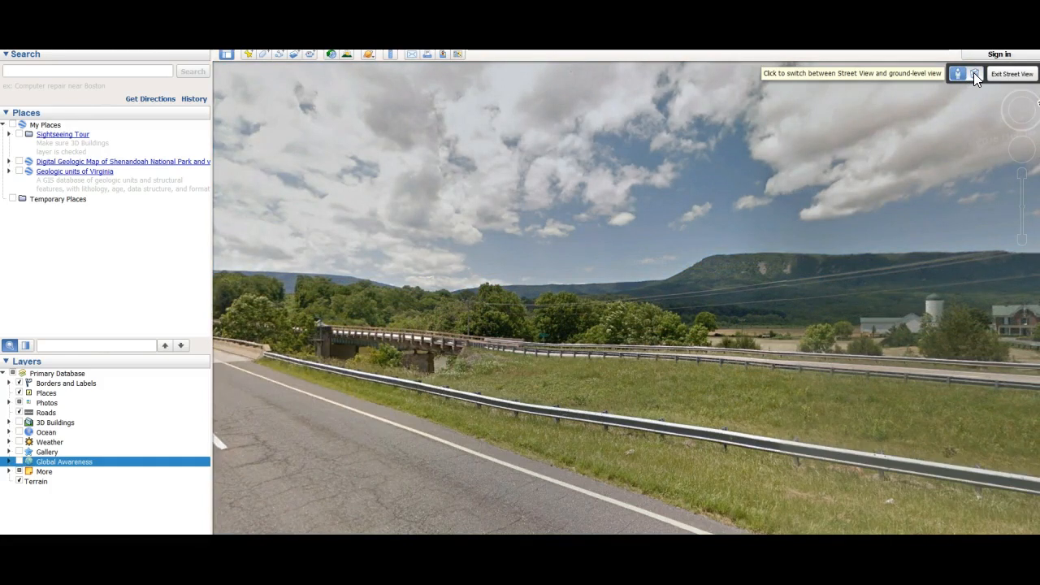
- Leave ground-level view and pan along Route 340, then reset the view to straight down and zoom out over the surrounding farmland
{"action": "left_click", "coordinate": [976, 71]}
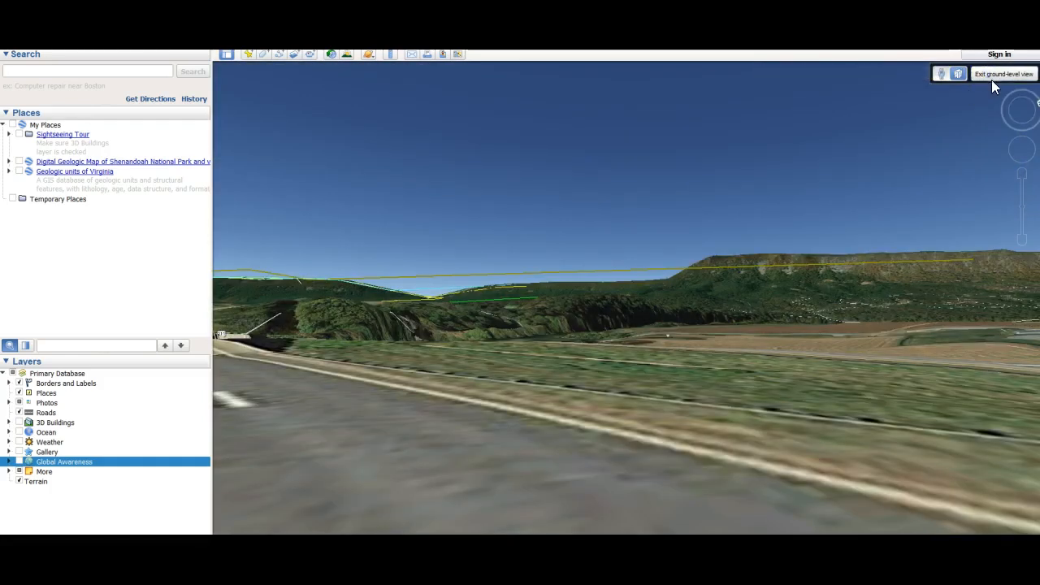
{"action": "left_click", "coordinate": [992, 77]}
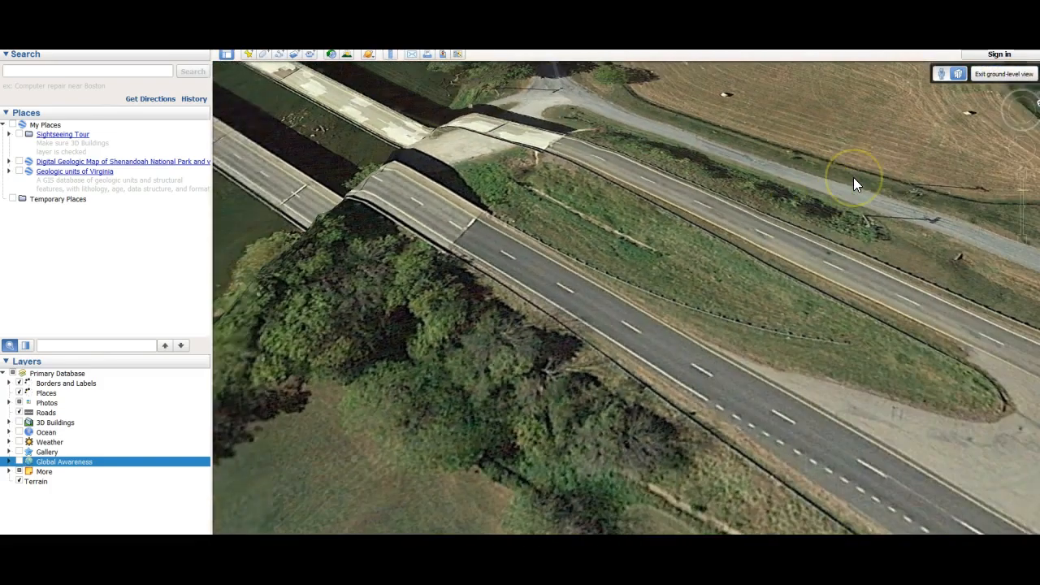
{"action": "left_click_drag", "start_coordinate": [853, 182], "coordinate": [629, 235]}
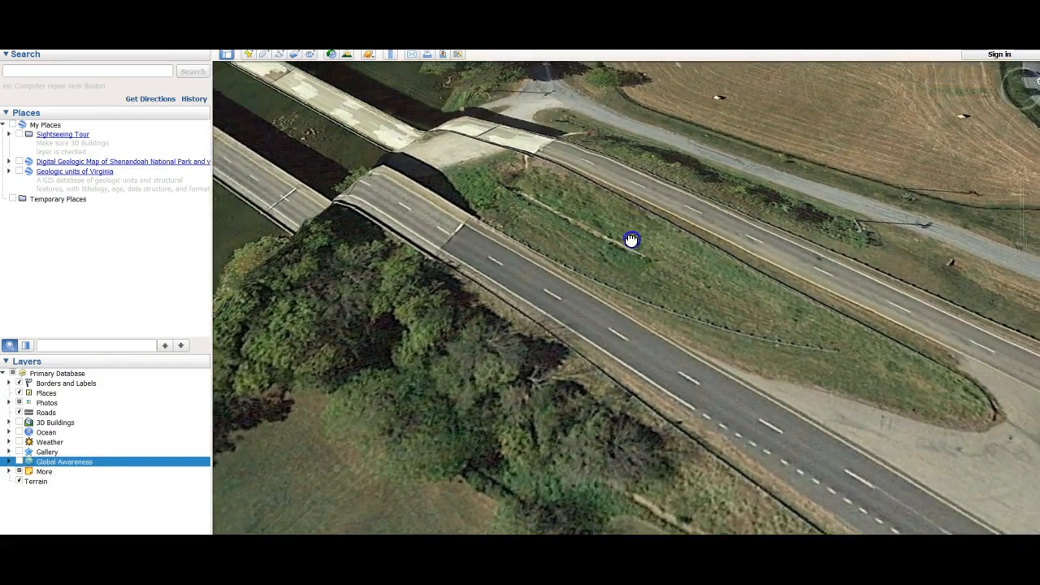
{"action": "left_click_drag", "start_coordinate": [724, 262], "coordinate": [476, 259]}
{"action": "key", "text": "r"}
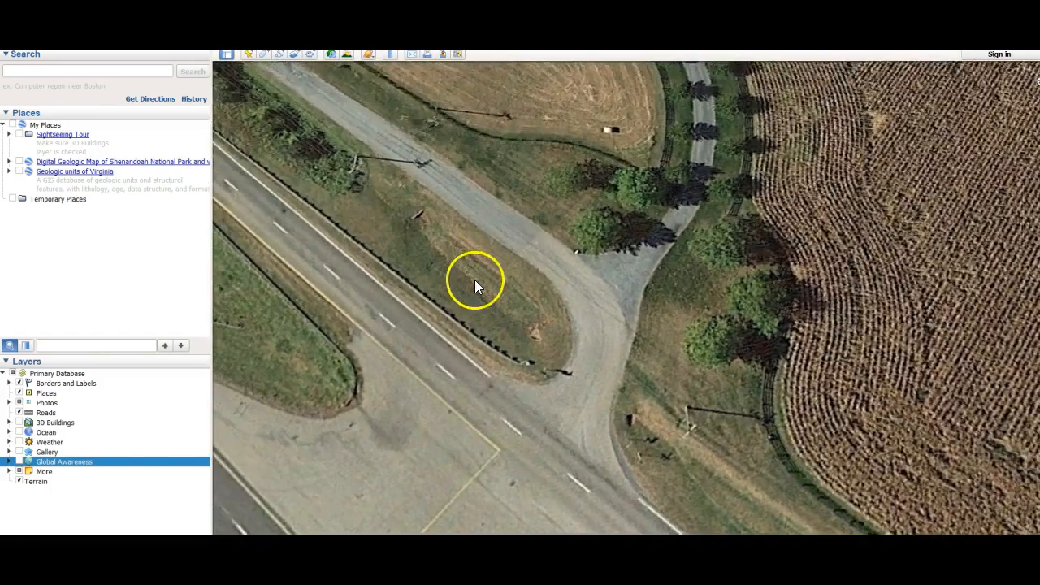
{"action": "scroll", "coordinate": [487, 275], "scroll_direction": "down", "scroll_amount": 5}
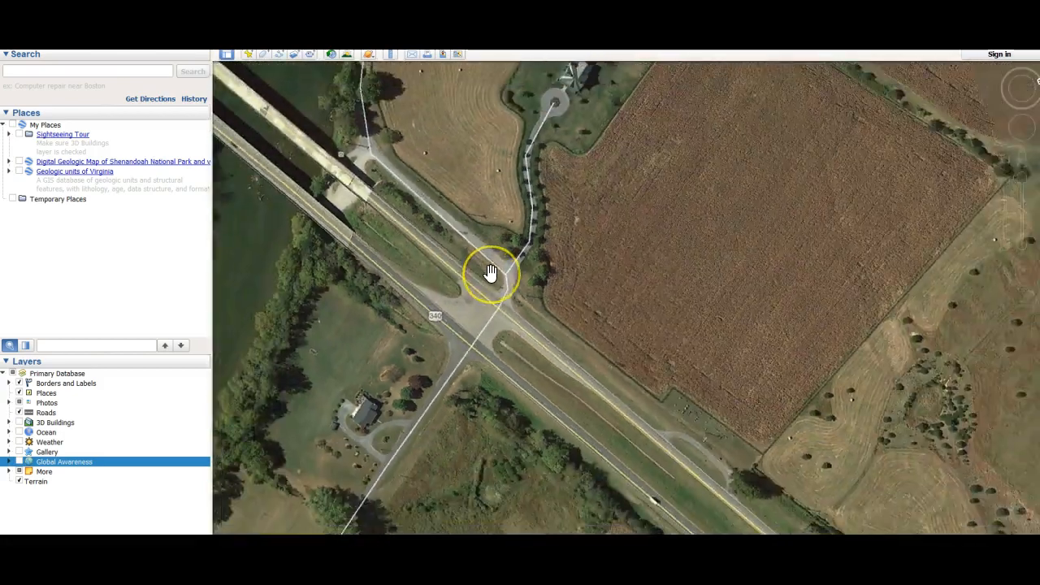
{"action": "scroll", "coordinate": [489, 272], "scroll_direction": "down", "scroll_amount": 5}
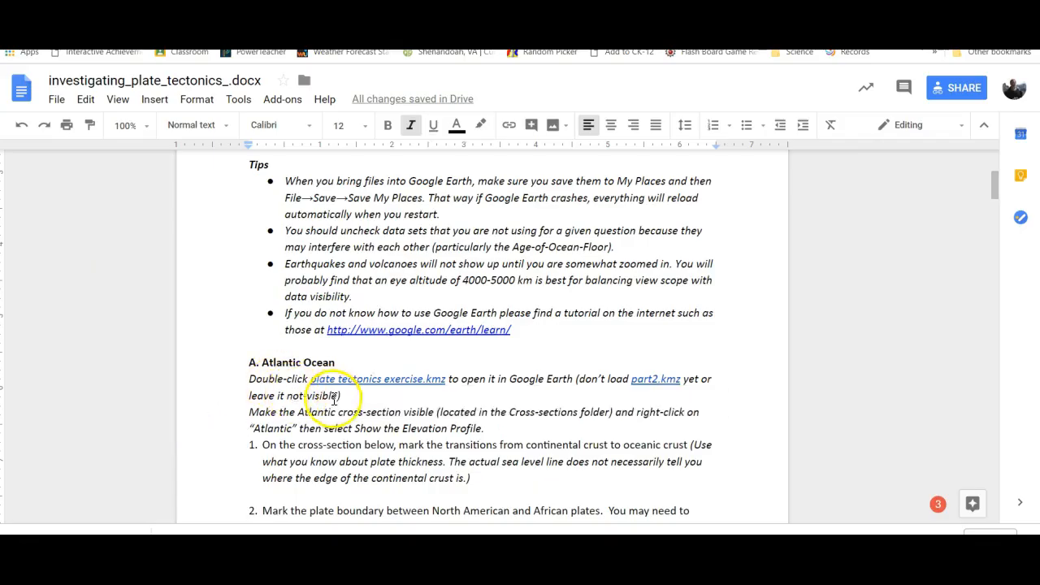
- Download plate tectonics exercise.kmz from its link in the assignment document and save it to the Desktop
{"action": "left_click", "coordinate": [358, 379]}
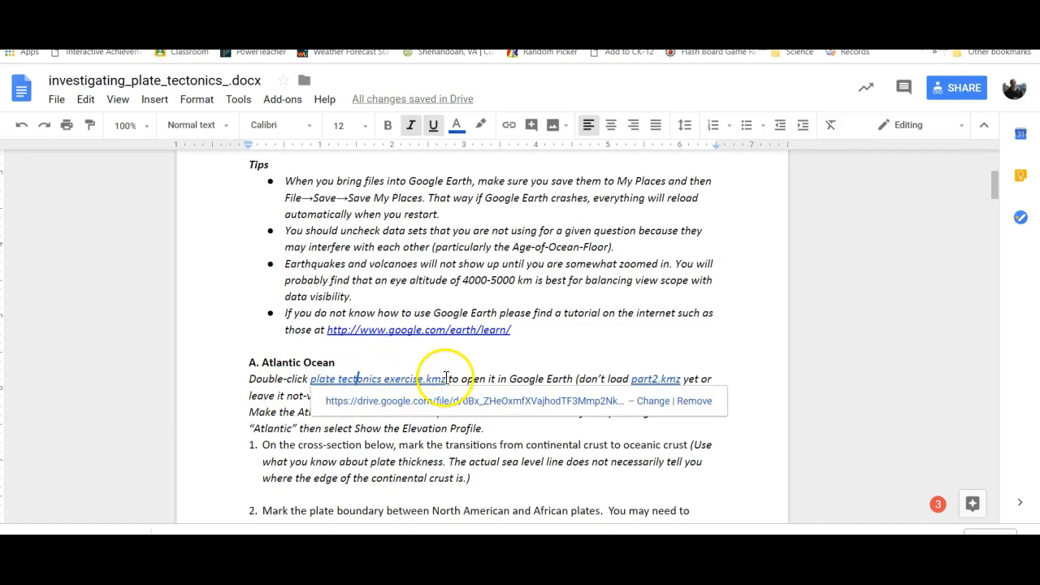
{"action": "left_click", "coordinate": [486, 402]}
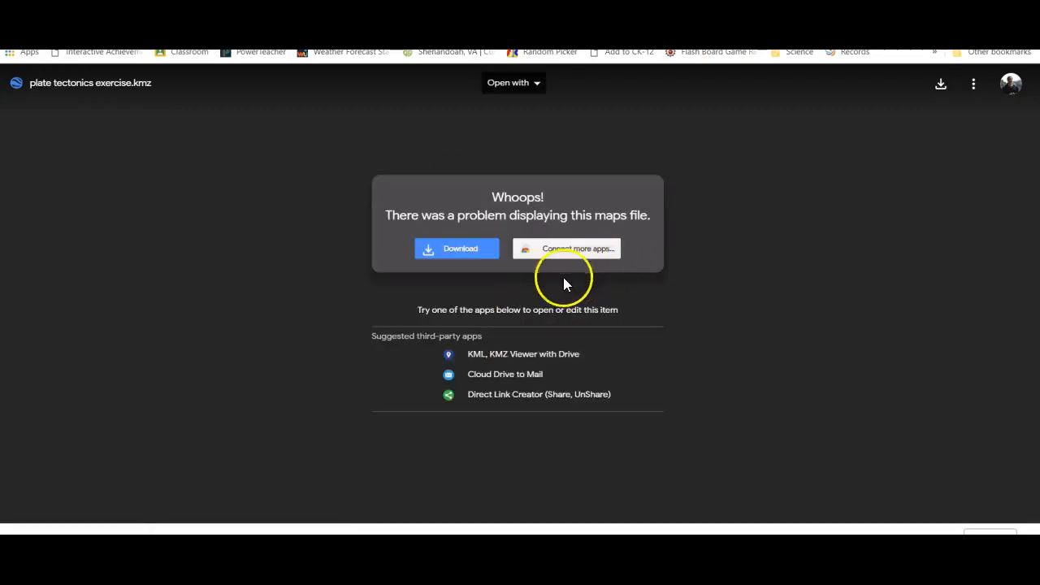
{"action": "left_click", "coordinate": [452, 254]}
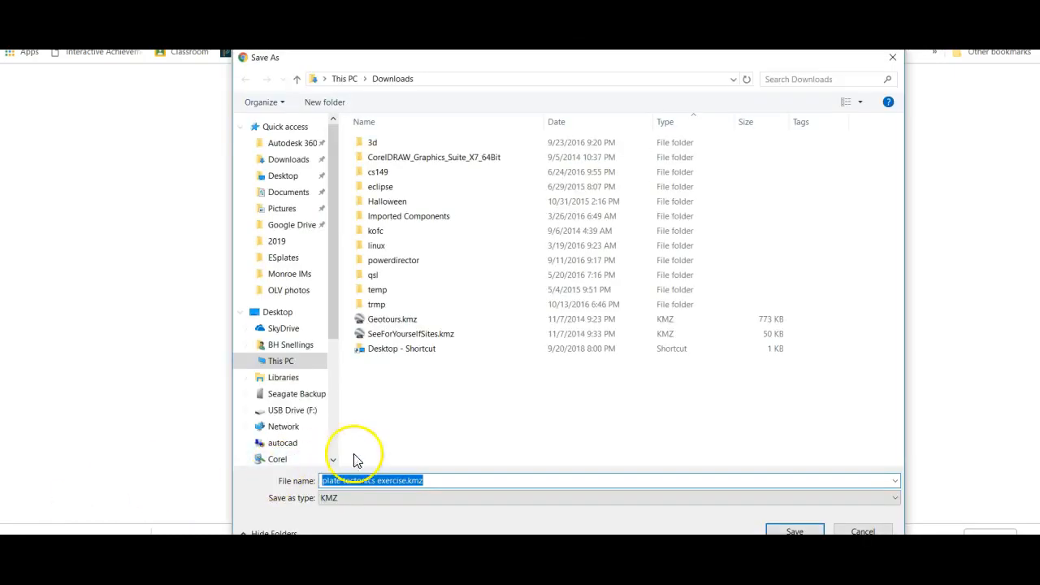
{"action": "left_click", "coordinate": [295, 178]}
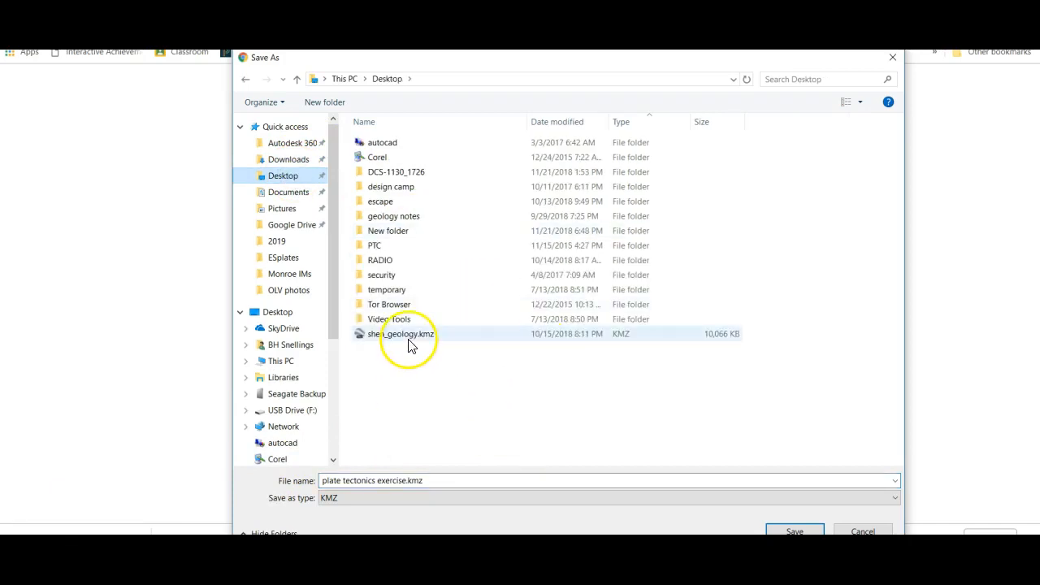
{"action": "left_click", "coordinate": [796, 531]}
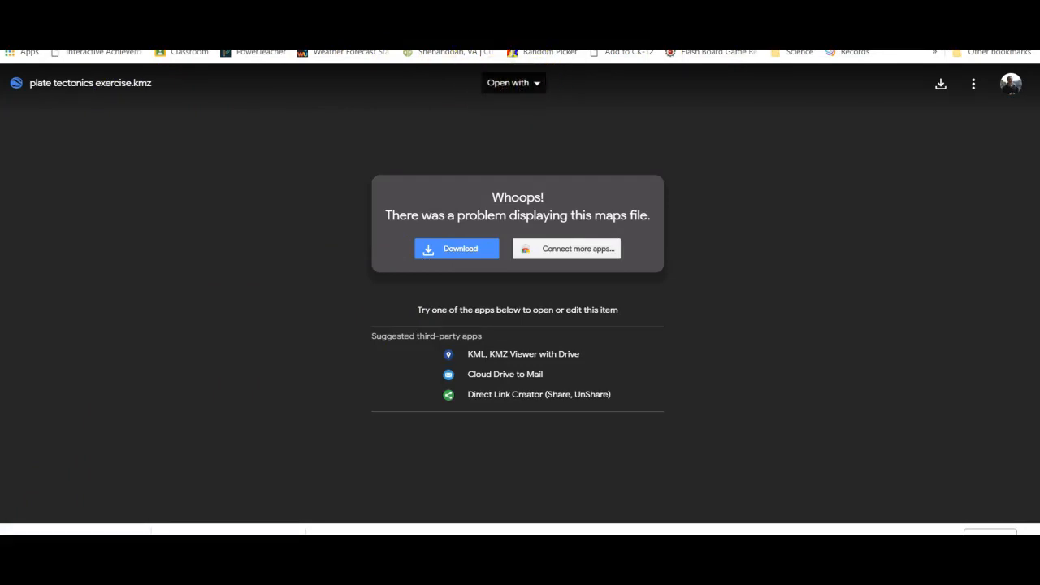
- Switch to Google Earth Pro, open plate tectonics exercise.kmz from the Desktop and make its Cross-sections folder visible
{"action": "left_click", "coordinate": [437, 12]}
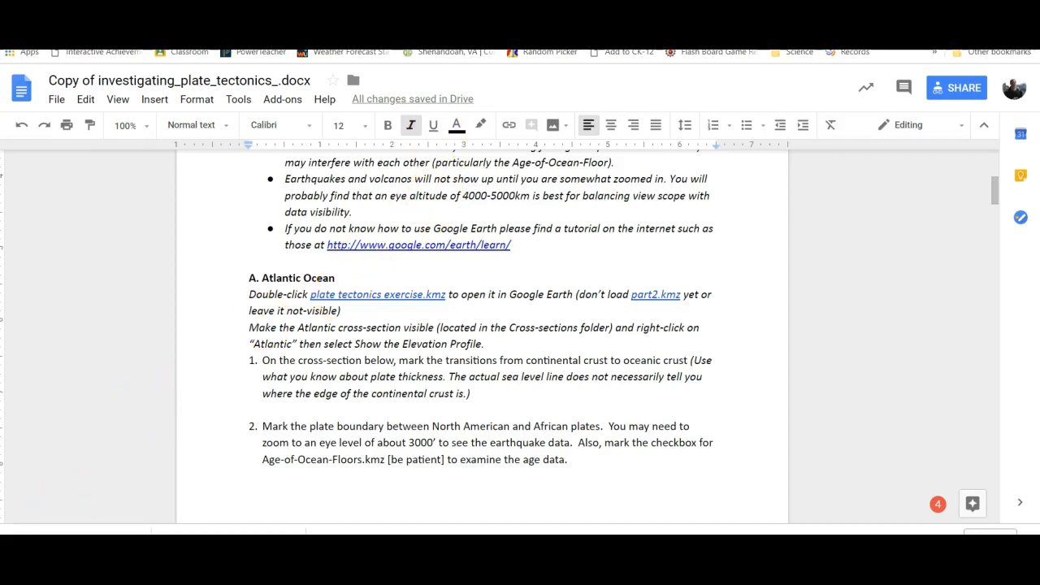
{"action": "mouse_move", "coordinate": [684, 561]}
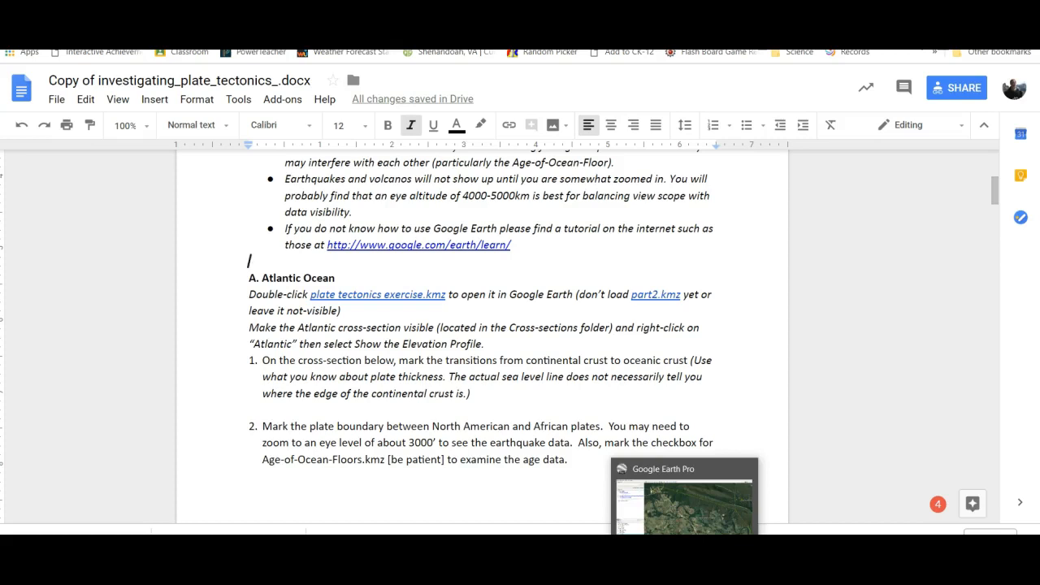
{"action": "left_click", "coordinate": [675, 504]}
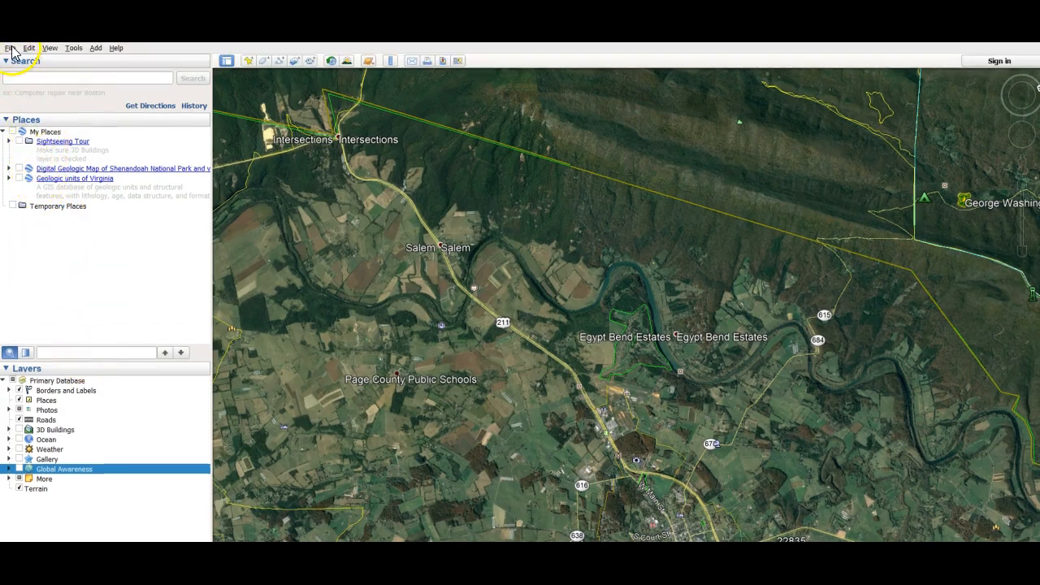
{"action": "left_click", "coordinate": [9, 49]}
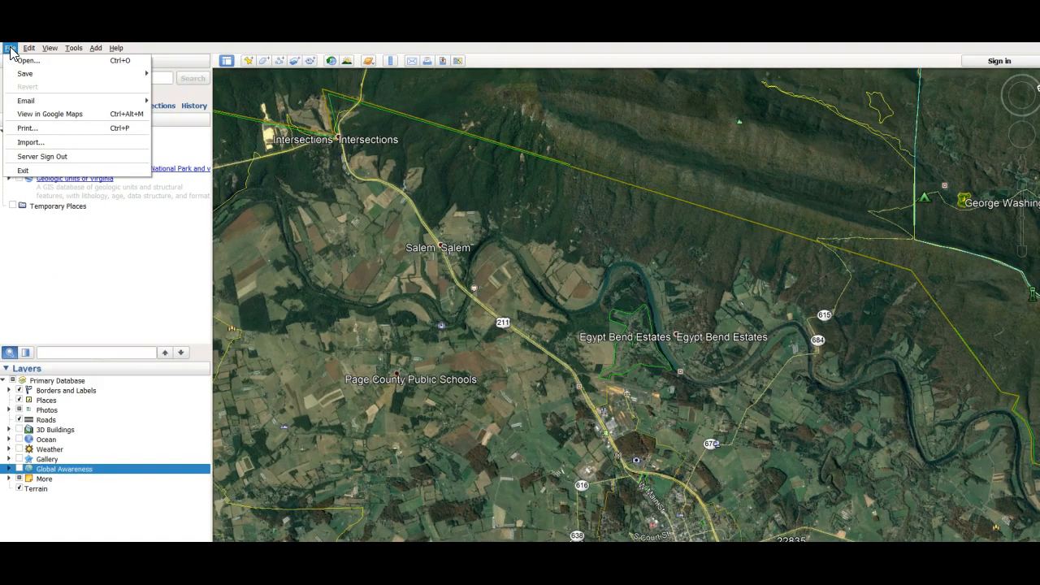
{"action": "left_click", "coordinate": [31, 62]}
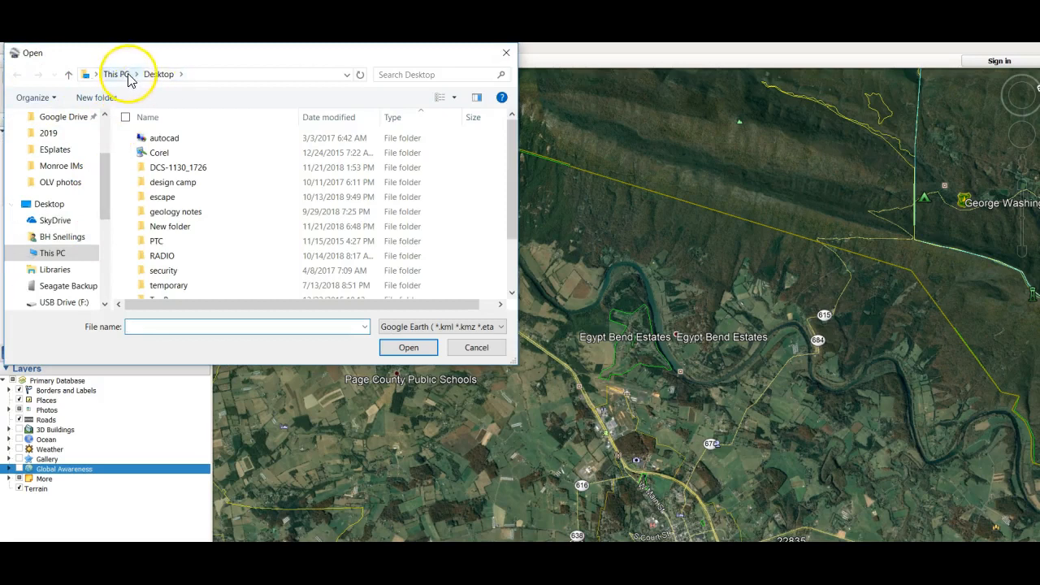
{"action": "left_click_drag", "start_coordinate": [511, 179], "coordinate": [517, 233]}
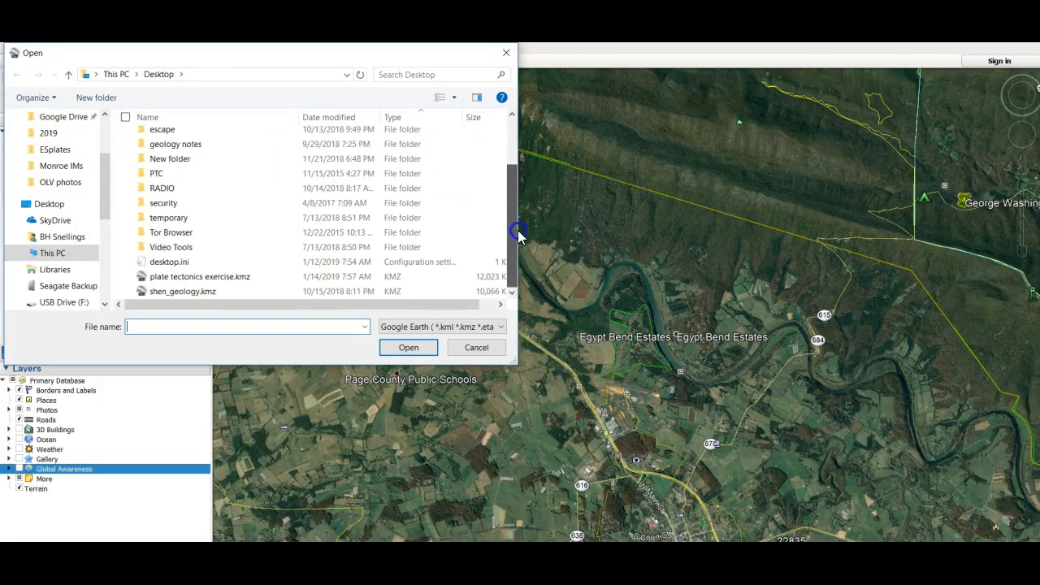
{"action": "left_click", "coordinate": [201, 280]}
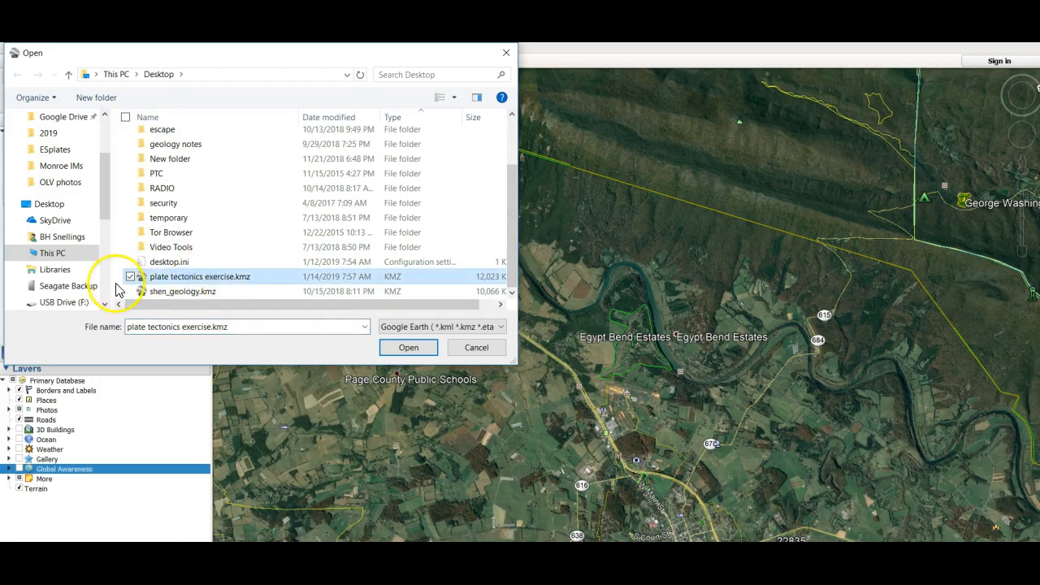
{"action": "left_click", "coordinate": [399, 351]}
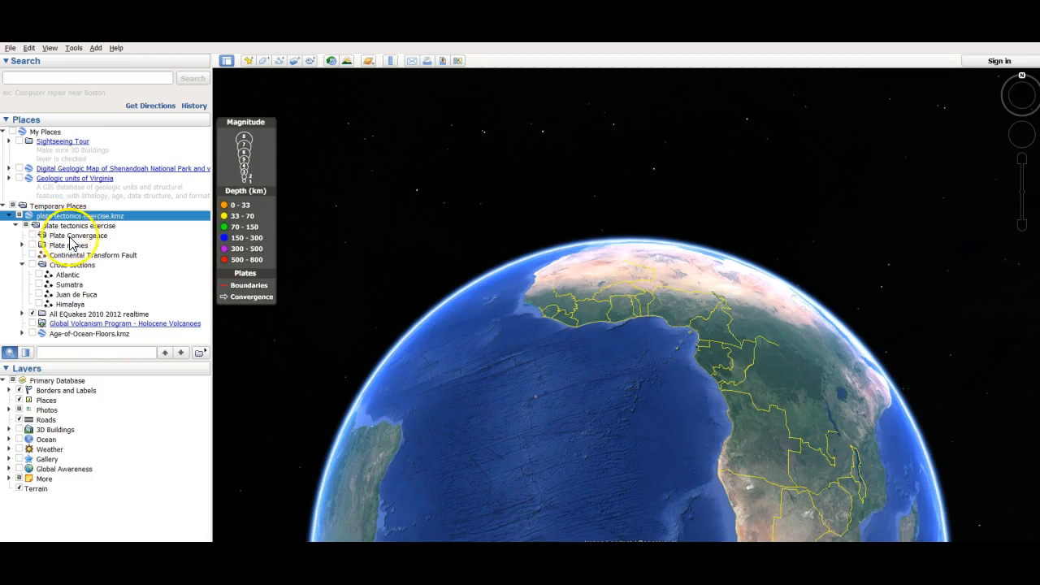
{"action": "left_click", "coordinate": [31, 264]}
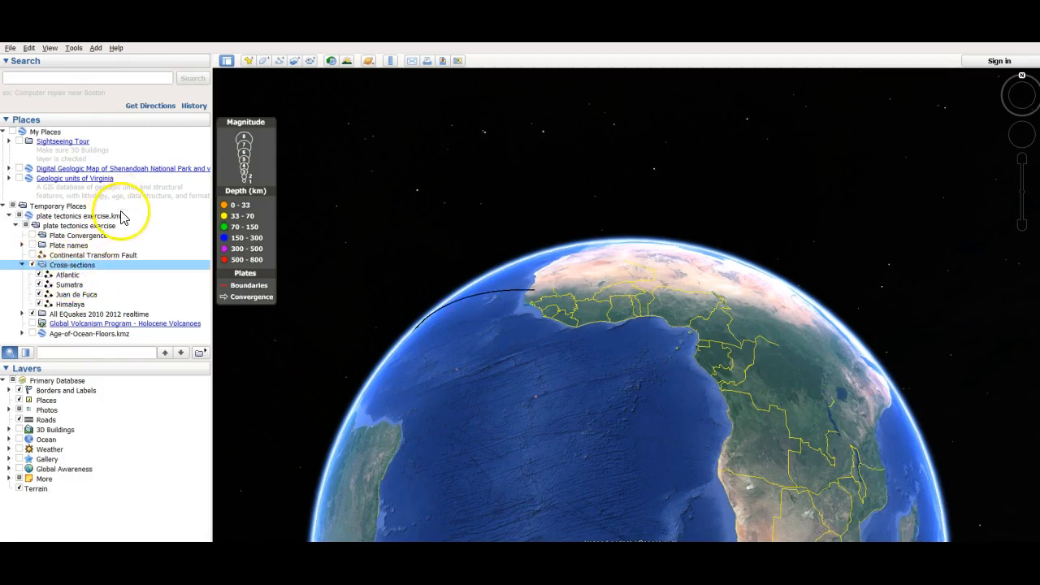
- Switch to the investigating_plate_tectonics_.docx document and review the Atlantic Ocean instructions and questions down to the elevation profile graphic
{"action": "key", "text": "alt+Tab"}
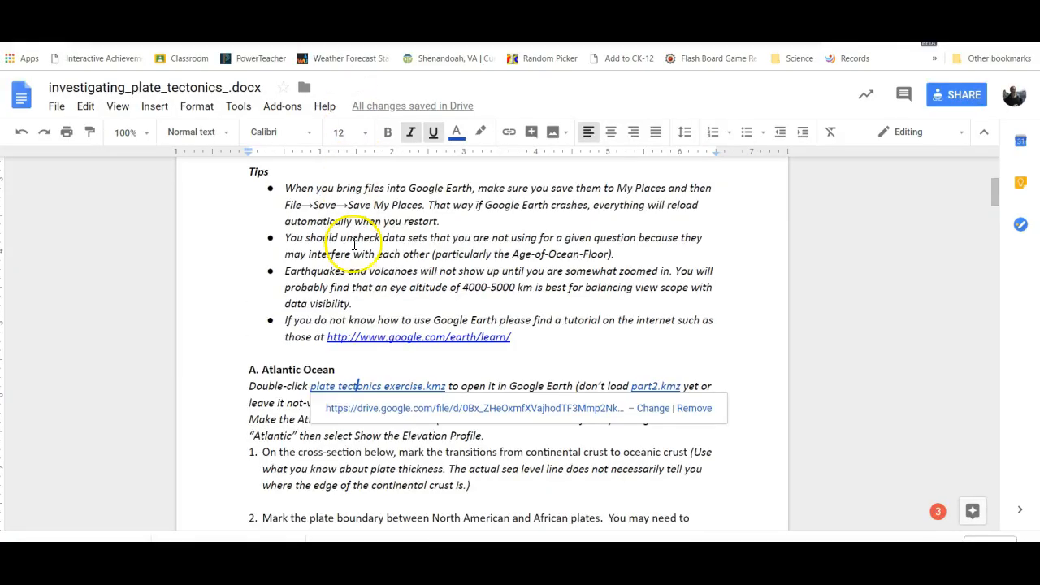
{"action": "left_click", "coordinate": [347, 370]}
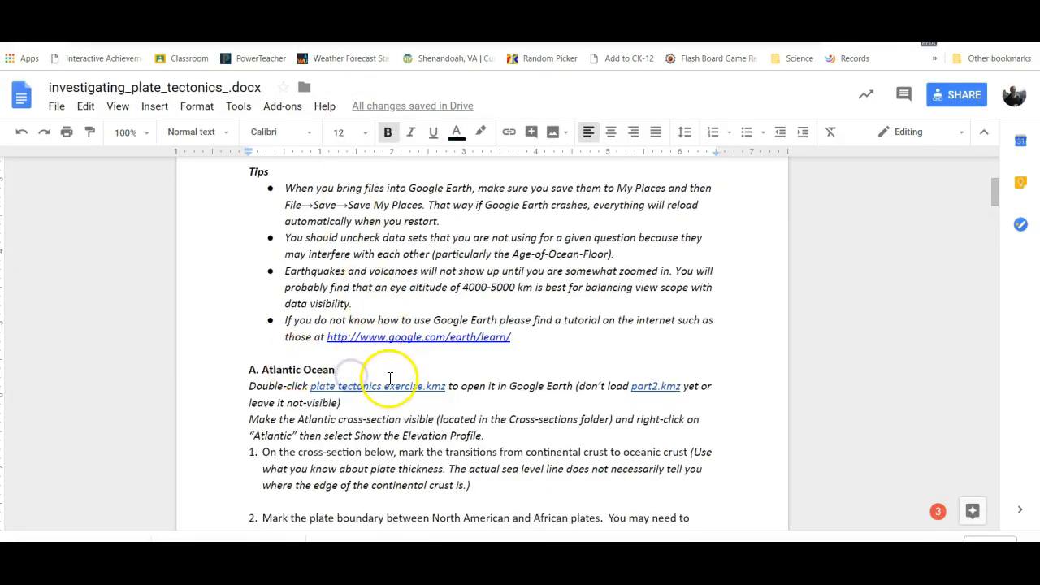
{"action": "scroll", "coordinate": [390, 382], "scroll_direction": "down", "scroll_amount": 1}
{"action": "scroll", "coordinate": [396, 393], "scroll_direction": "down", "scroll_amount": 1}
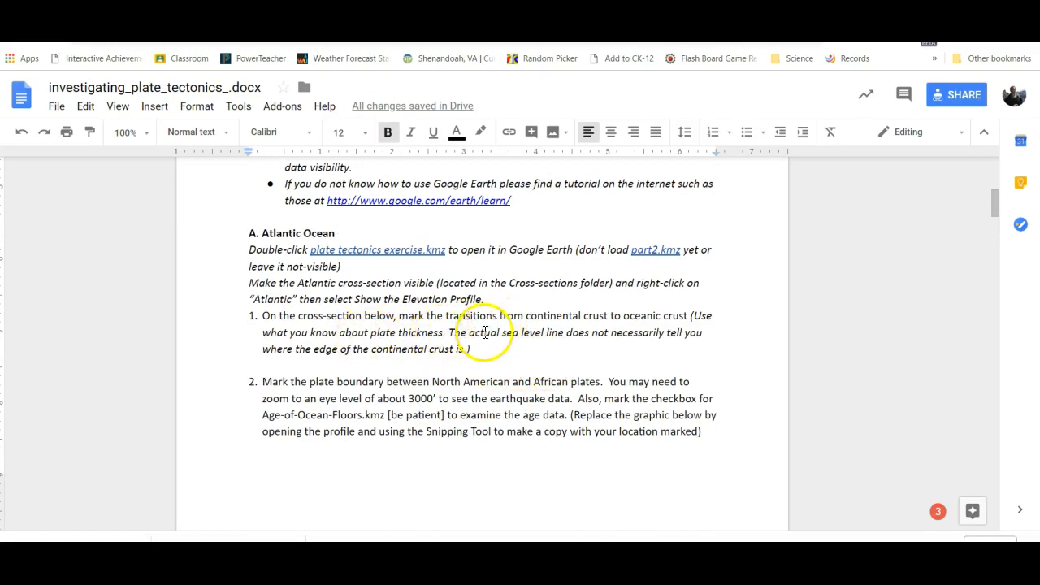
{"action": "scroll", "coordinate": [483, 335], "scroll_direction": "down", "scroll_amount": 2}
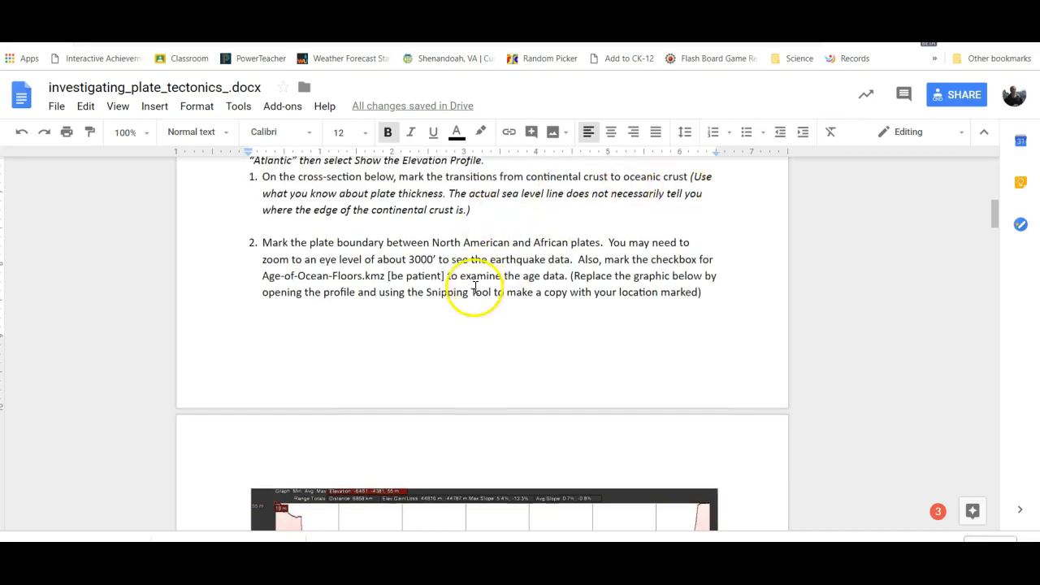
{"action": "scroll", "coordinate": [464, 297], "scroll_direction": "down", "scroll_amount": 3}
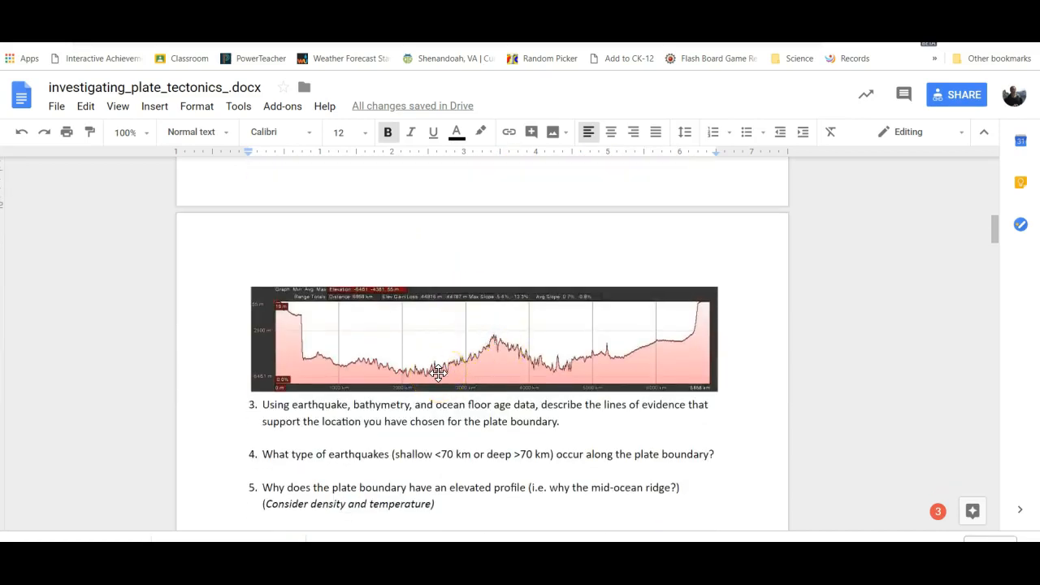
- Add blank lines between question 2 and the elevation profile graphic
{"action": "left_click", "coordinate": [289, 267]}
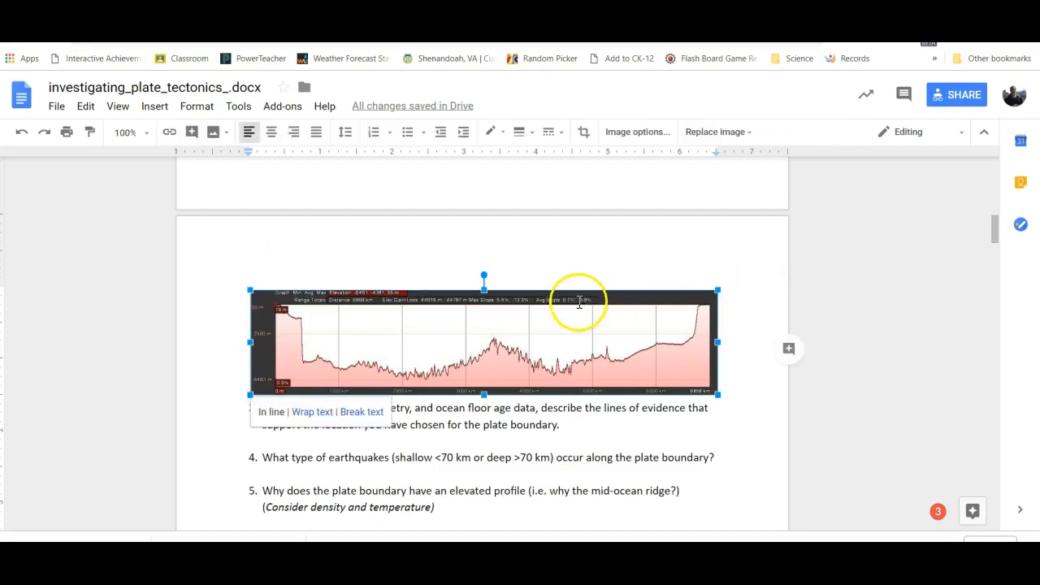
{"action": "scroll", "coordinate": [580, 301], "scroll_direction": "up", "scroll_amount": 2}
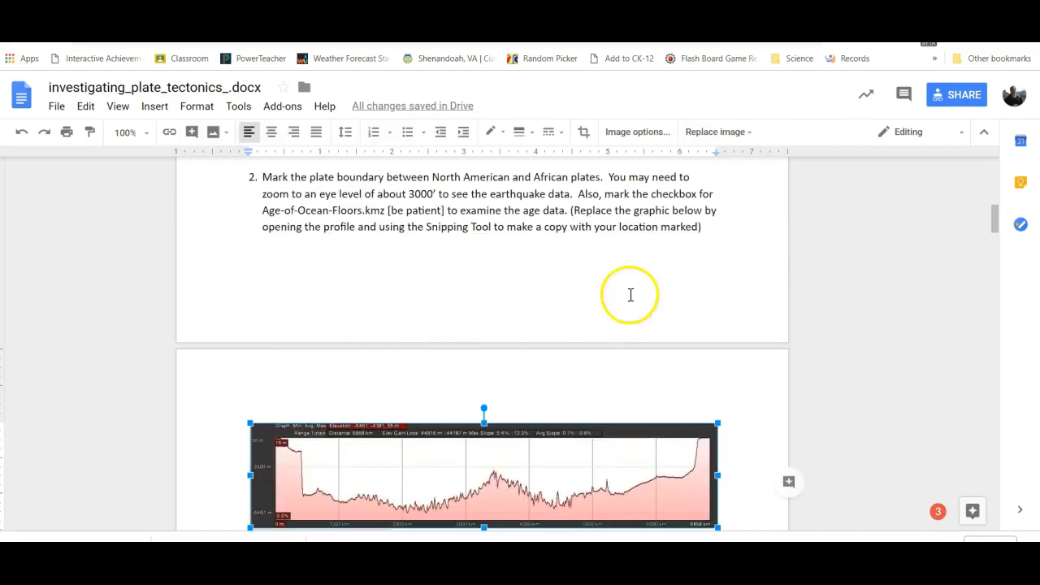
{"action": "left_click", "coordinate": [712, 244]}
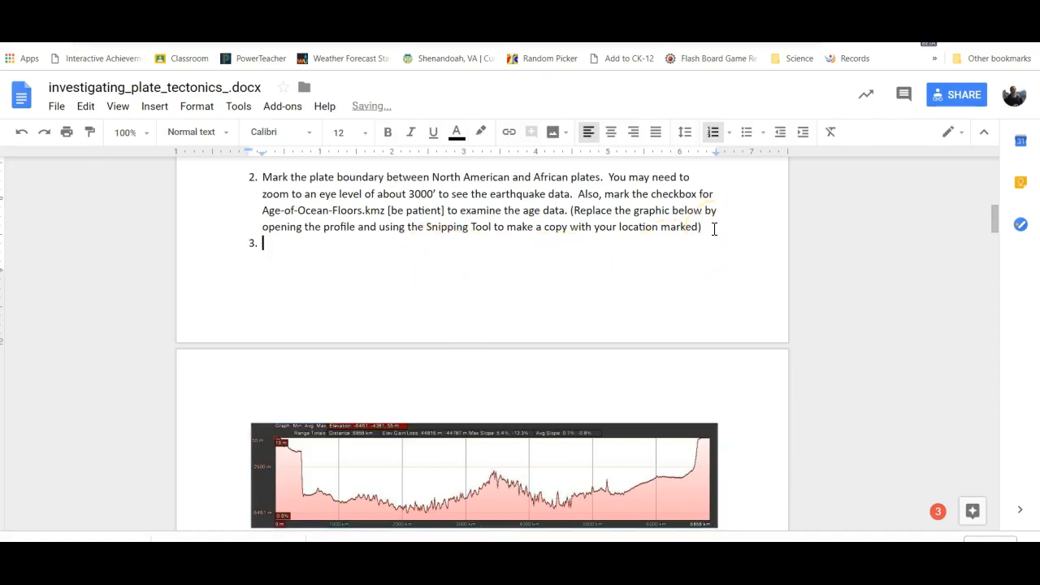
{"action": "key", "text": "Return"}
{"action": "key", "text": "Return"}
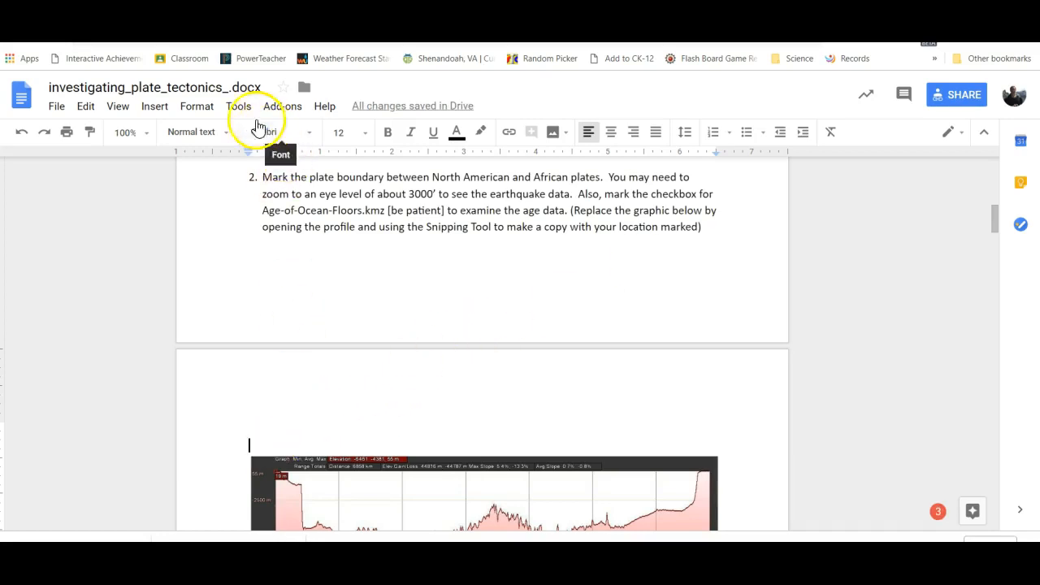
- Insert a new drawing of a tall, narrow down block arrow in the blank space above the elevation profile graphic
{"action": "left_click", "coordinate": [156, 108]}
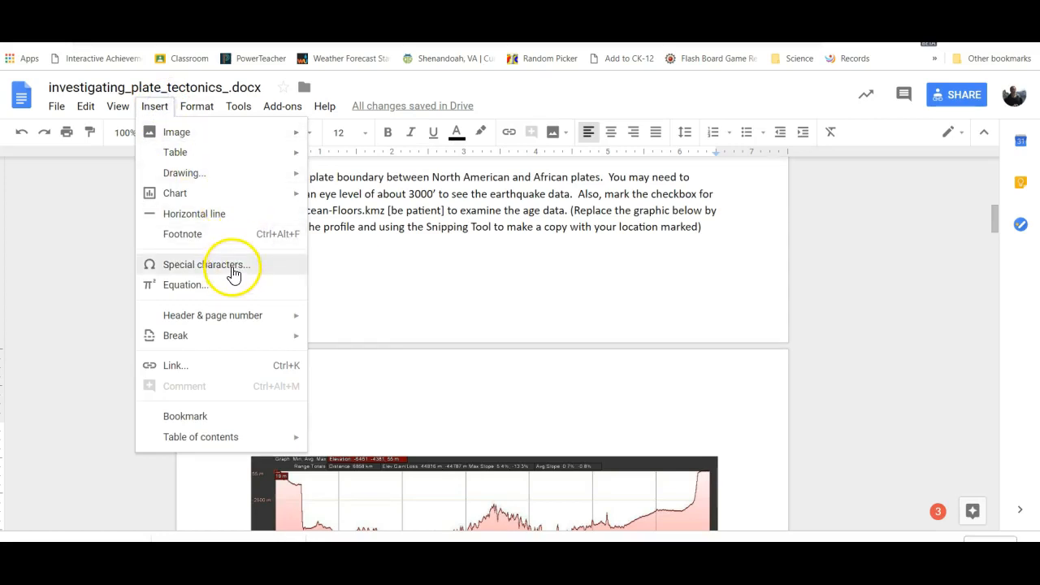
{"action": "mouse_move", "coordinate": [209, 180]}
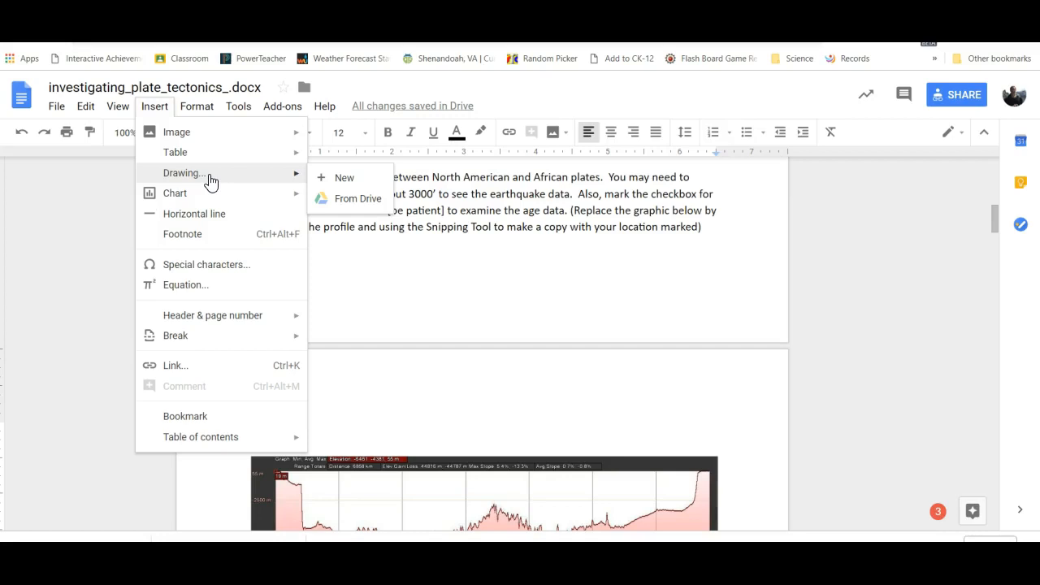
{"action": "left_click", "coordinate": [339, 178]}
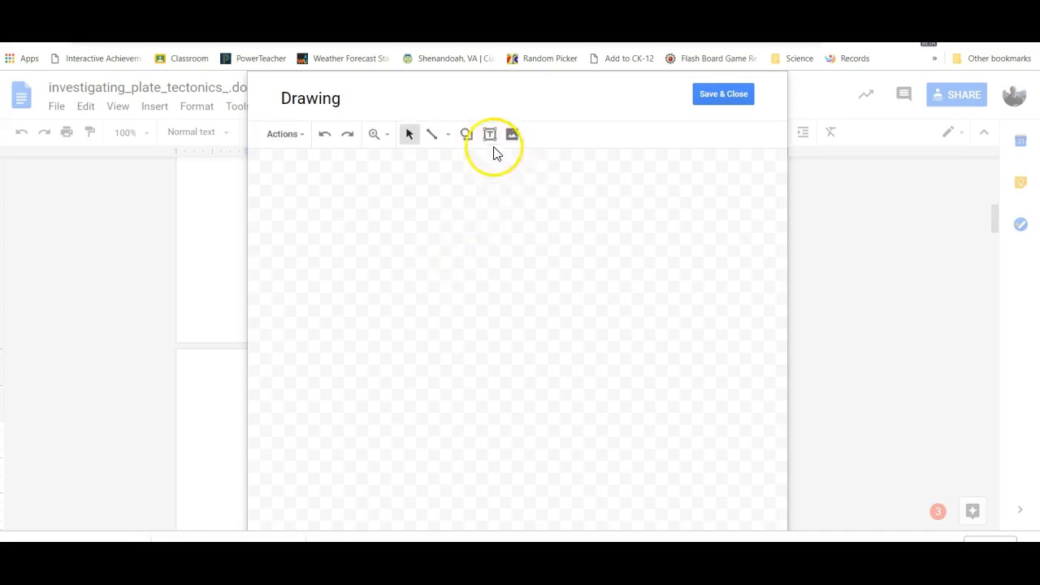
{"action": "left_click", "coordinate": [467, 135]}
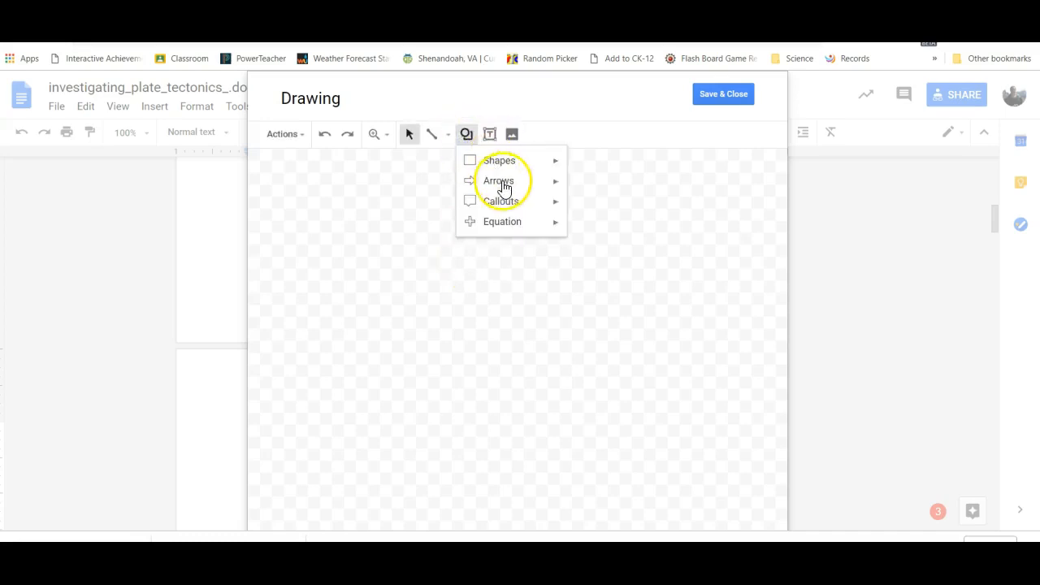
{"action": "mouse_move", "coordinate": [556, 186]}
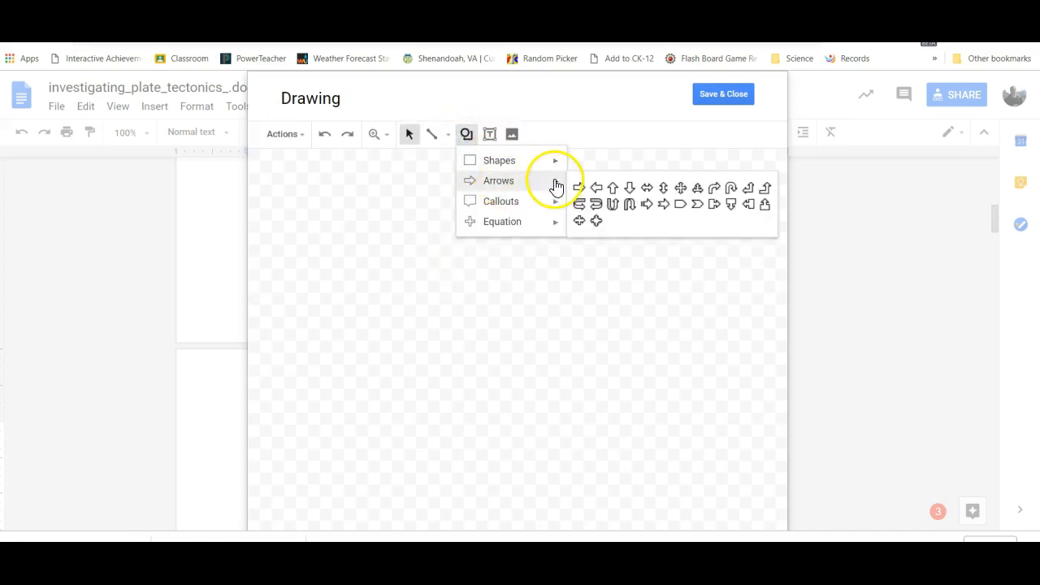
{"action": "left_click", "coordinate": [630, 190]}
{"action": "left_click_drag", "start_coordinate": [361, 193], "coordinate": [385, 290]}
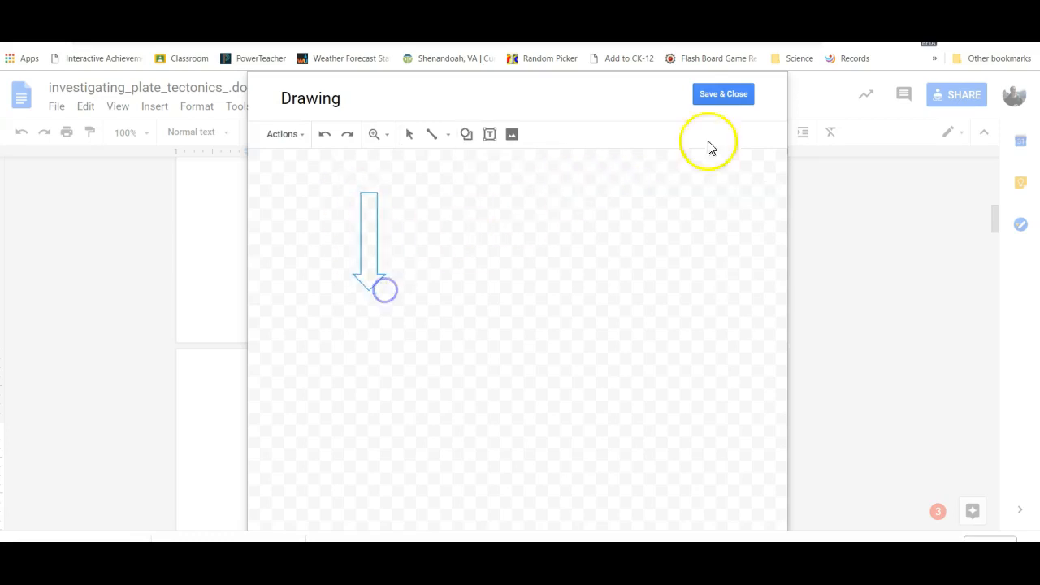
{"action": "left_click", "coordinate": [741, 93]}
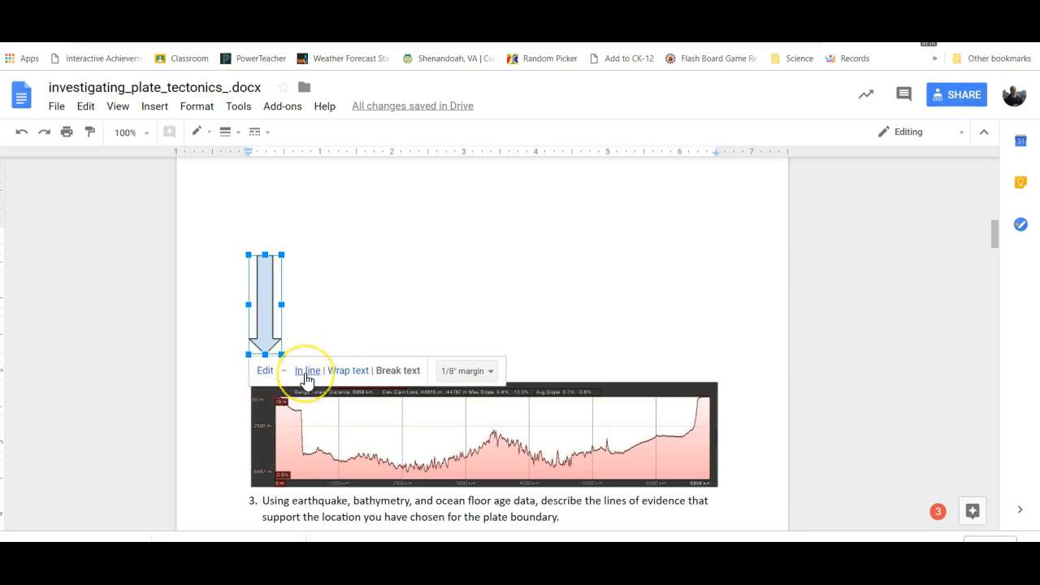
- Move the arrow drawing above the central ridge crest of the elevation profile, and delete the arrow
{"action": "left_click", "coordinate": [268, 333]}
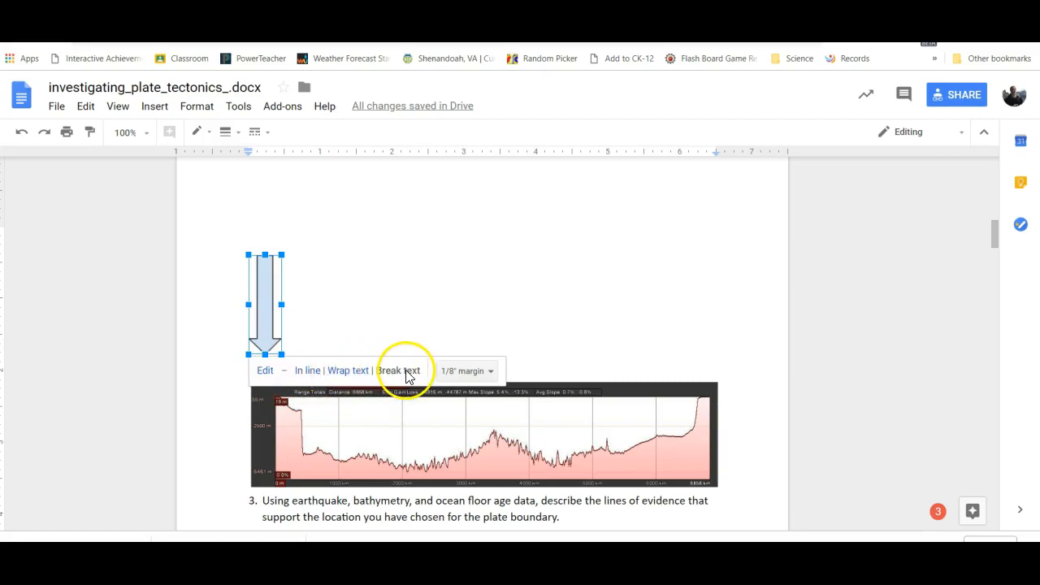
{"action": "left_click_drag", "start_coordinate": [266, 324], "coordinate": [492, 289]}
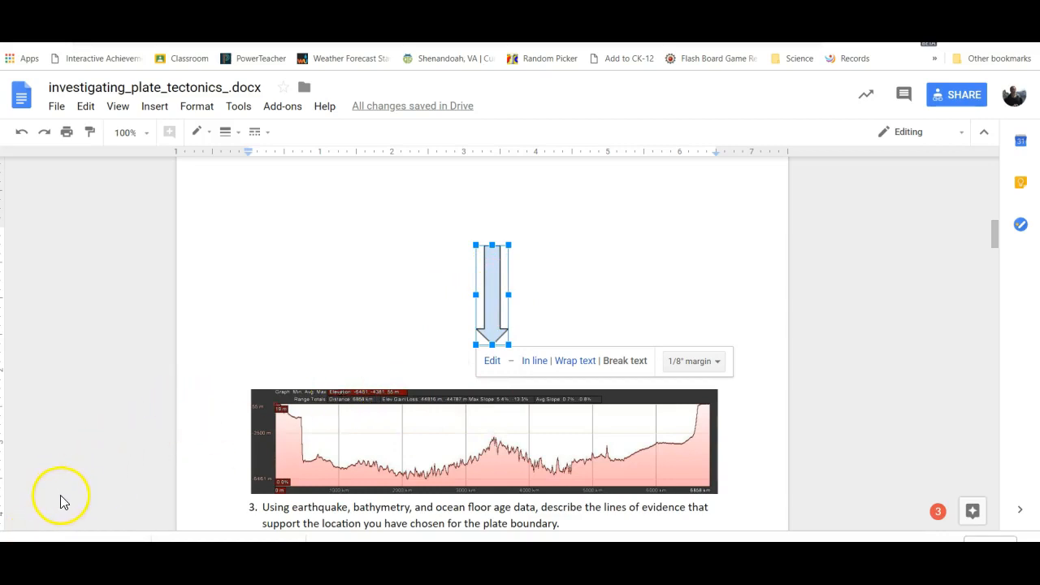
{"action": "key", "text": "Delete"}
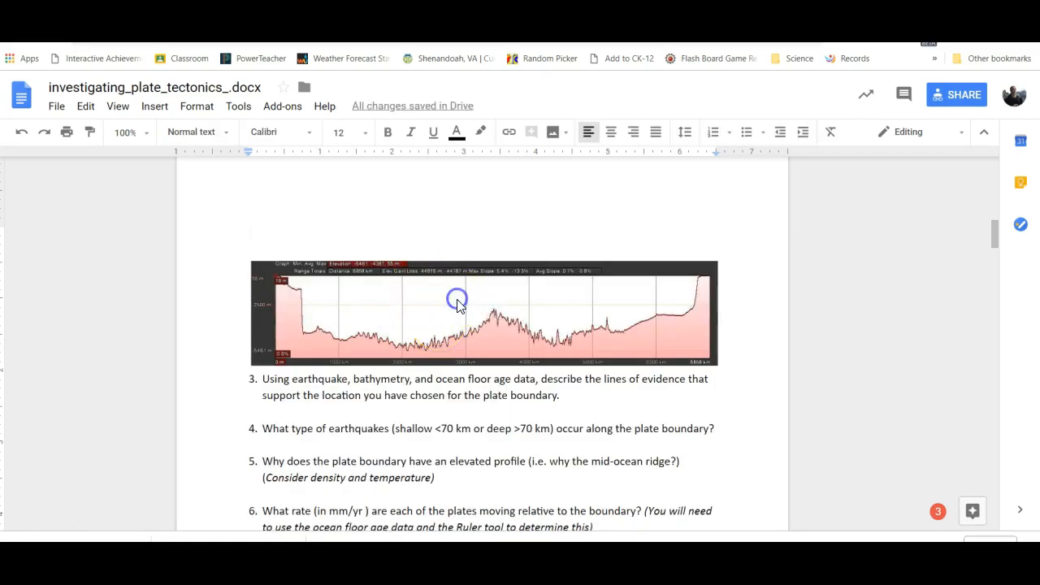
- Delete the existing elevation profile graphic between questions 2 and 3
{"action": "left_click", "coordinate": [458, 303]}
{"action": "key", "text": "Delete"}
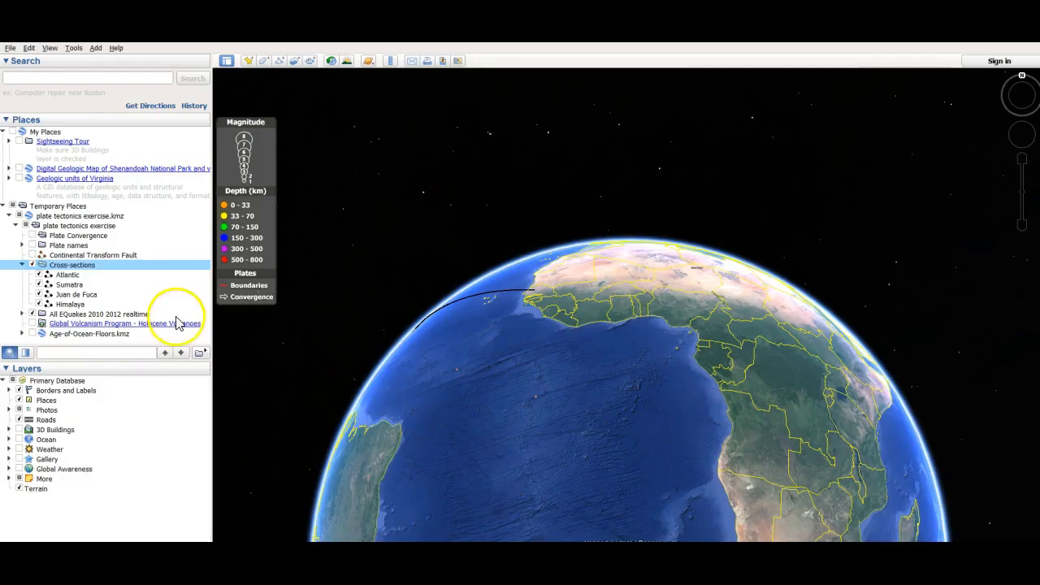
- In Google Earth Pro, fly to the Atlantic cross-section and examine its line from the North American coast to West Africa
{"action": "double_click", "coordinate": [69, 275]}
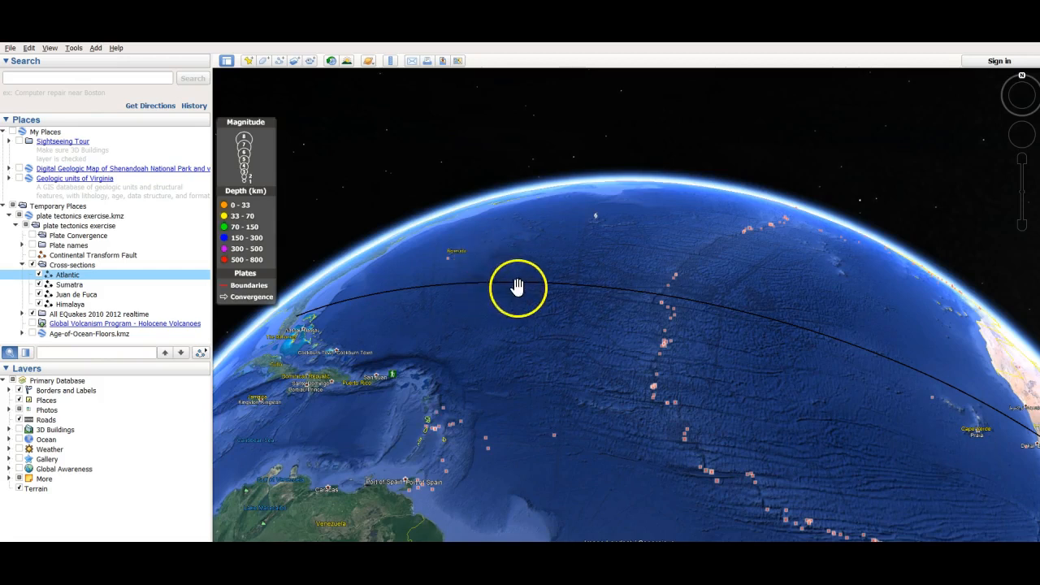
{"action": "left_click_drag", "start_coordinate": [506, 297], "coordinate": [524, 376]}
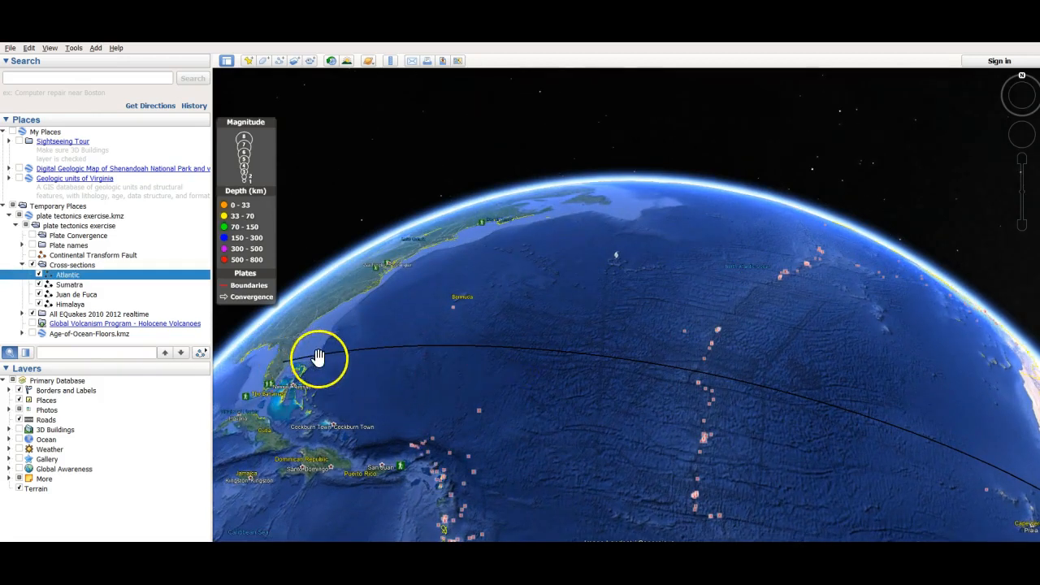
{"action": "left_click_drag", "start_coordinate": [601, 366], "coordinate": [525, 351]}
{"action": "left_click", "coordinate": [538, 350]}
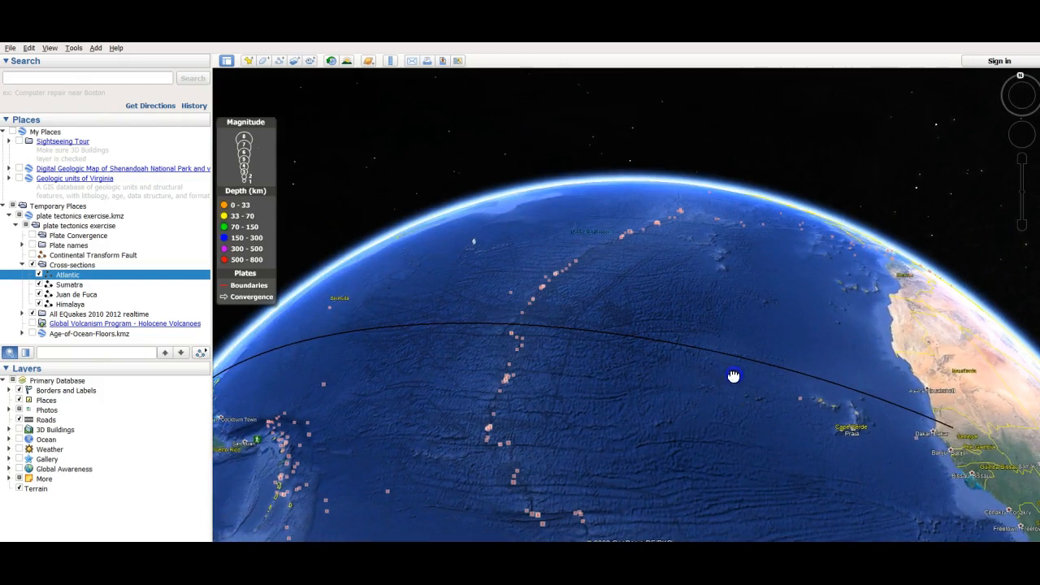
{"action": "left_click_drag", "start_coordinate": [733, 378], "coordinate": [630, 376]}
{"action": "left_click", "coordinate": [703, 390]}
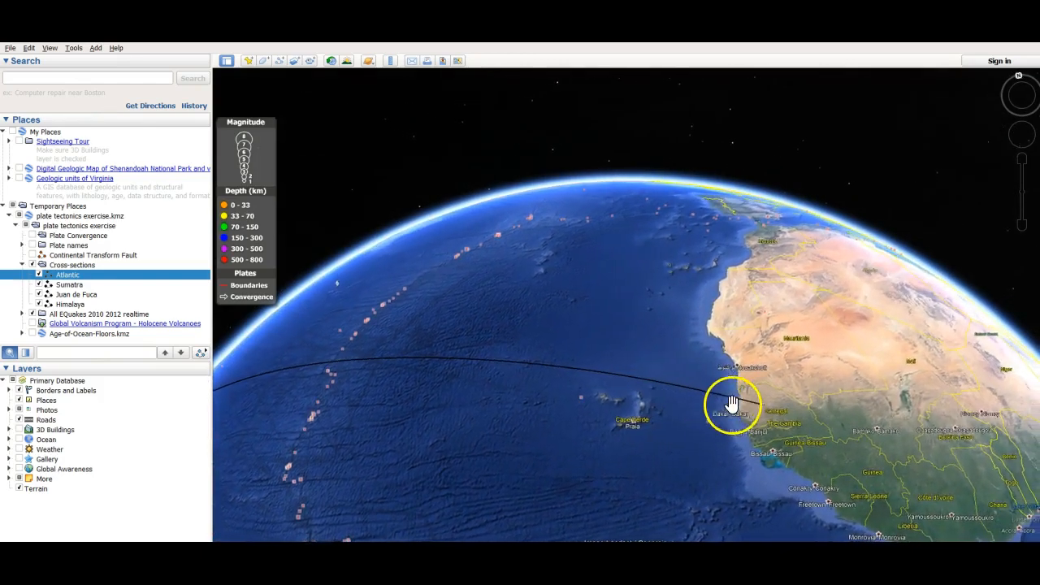
{"action": "left_click_drag", "start_coordinate": [737, 404], "coordinate": [680, 394]}
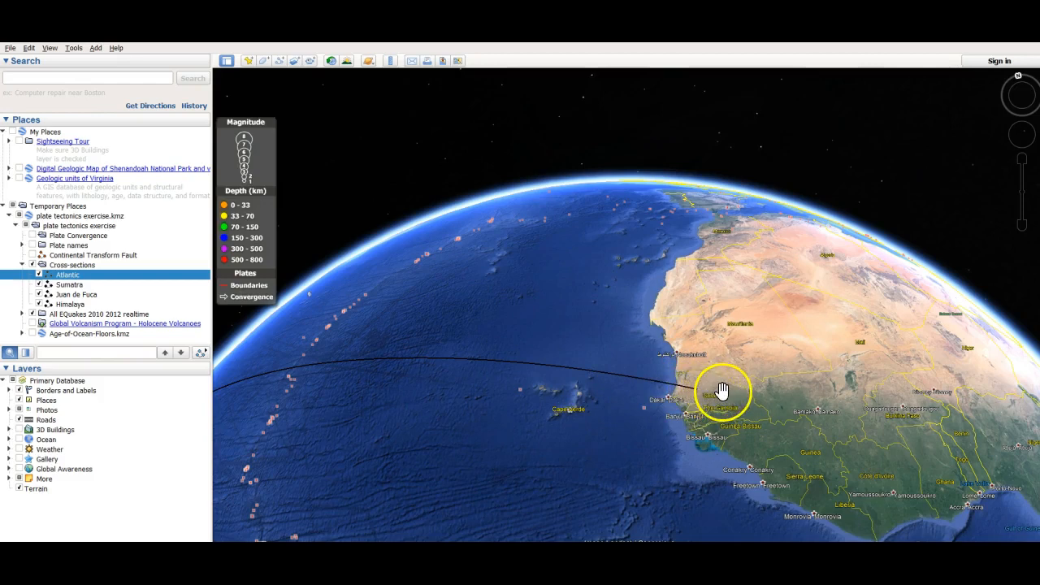
{"action": "left_click_drag", "start_coordinate": [505, 396], "coordinate": [772, 403]}
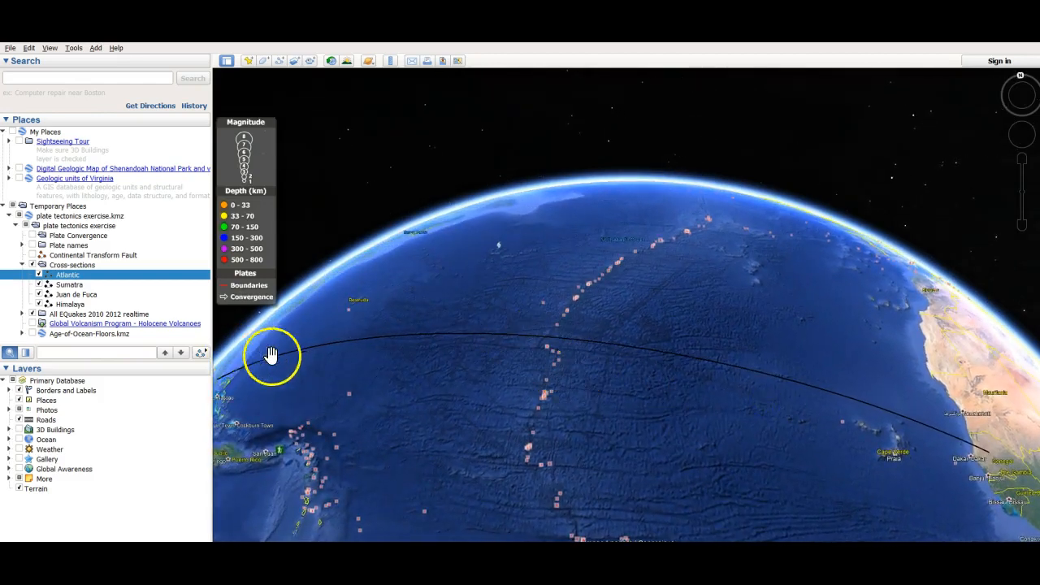
- Show the elevation profile of the Atlantic cross-section
{"action": "left_click", "coordinate": [48, 48]}
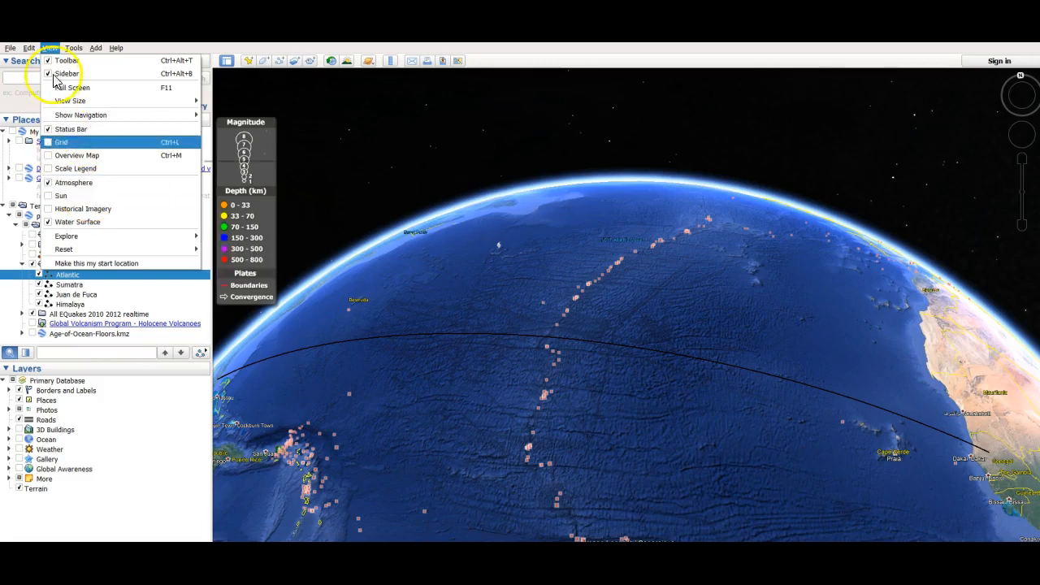
{"action": "mouse_move", "coordinate": [28, 51]}
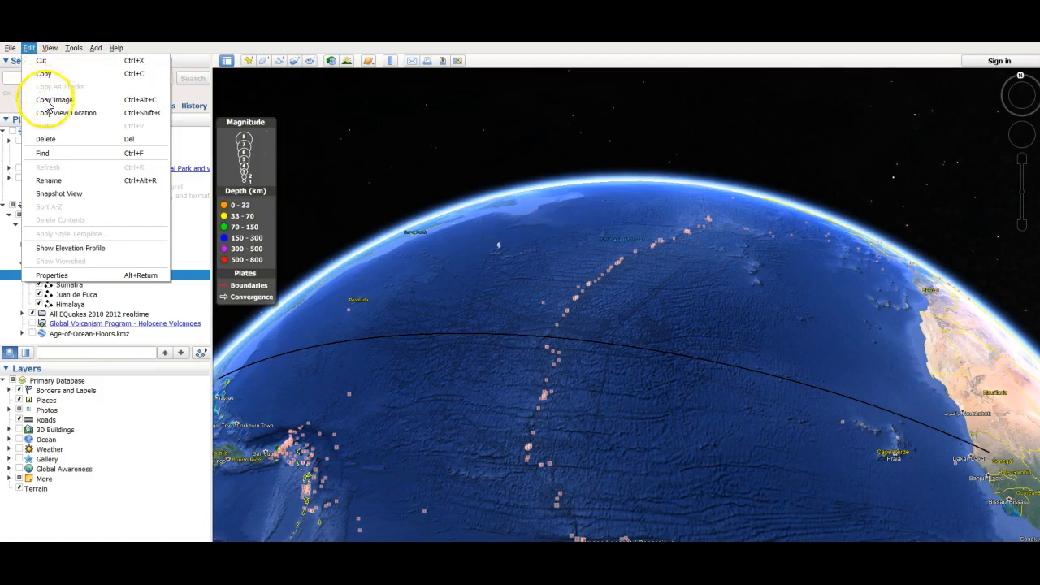
{"action": "left_click", "coordinate": [57, 249]}
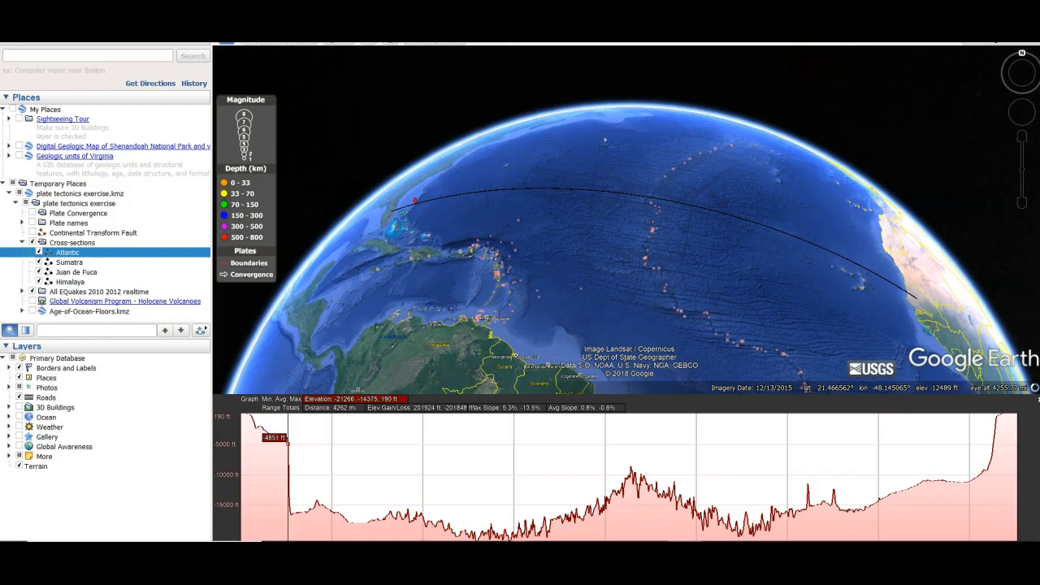
- Switch to Snipping Tool, capture the Atlantic elevation profile graph as a new snip and copy it
{"action": "left_click", "coordinate": [516, 550]}
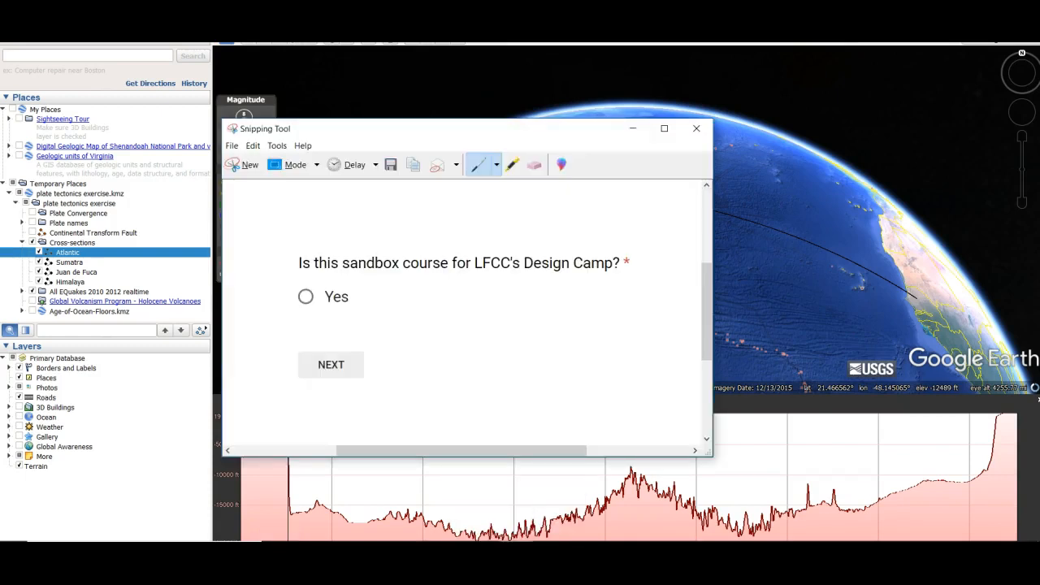
{"action": "left_click", "coordinate": [250, 168]}
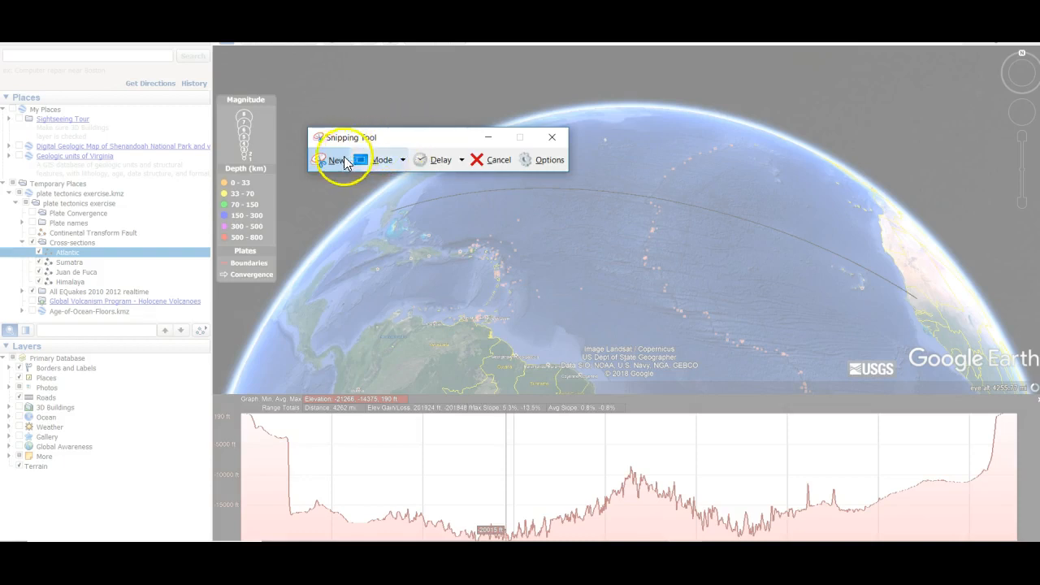
{"action": "left_click", "coordinate": [317, 161]}
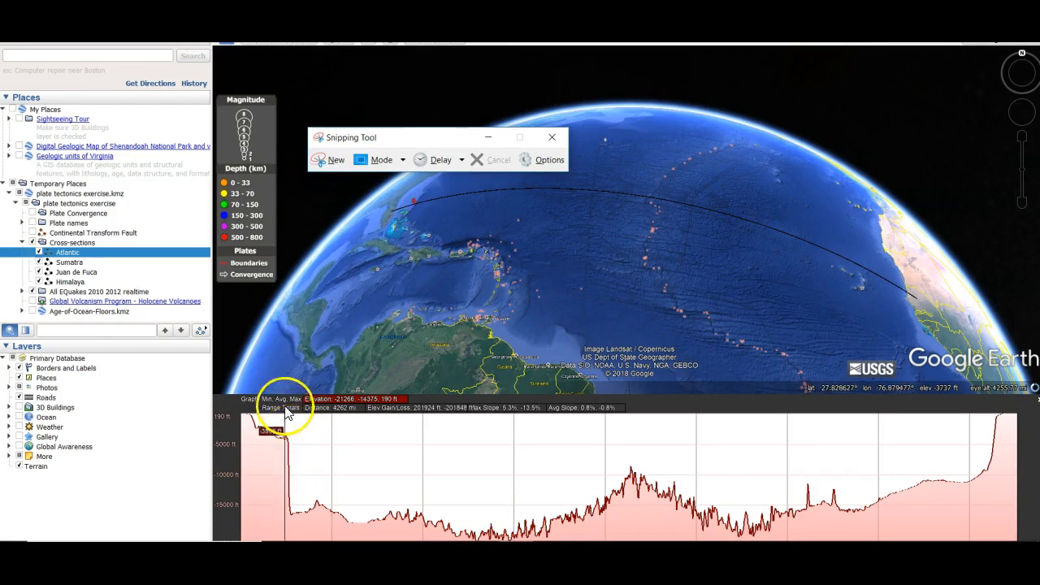
{"action": "left_click", "coordinate": [331, 158]}
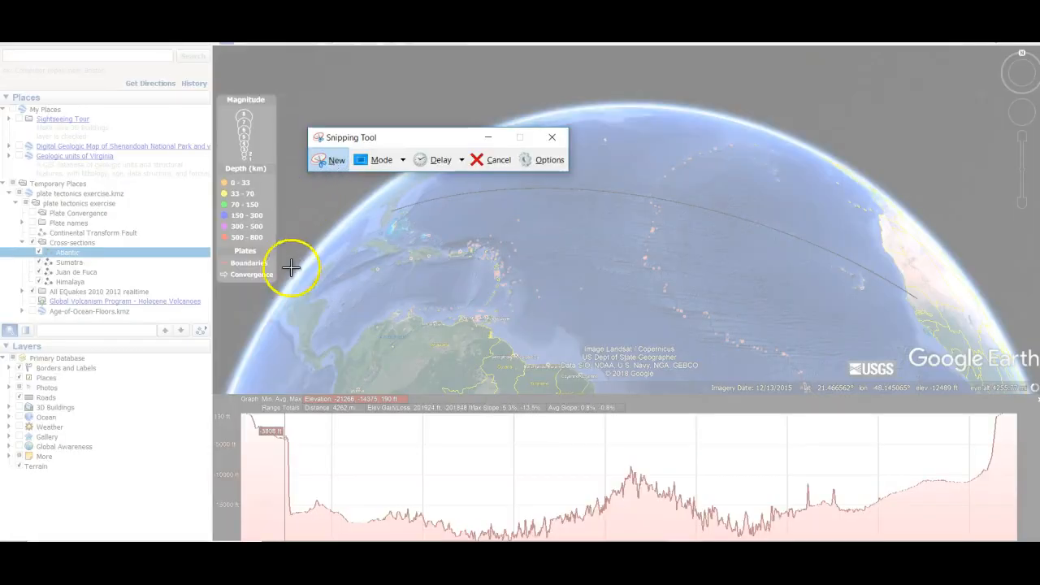
{"action": "left_click_drag", "start_coordinate": [212, 393], "coordinate": [1027, 536]}
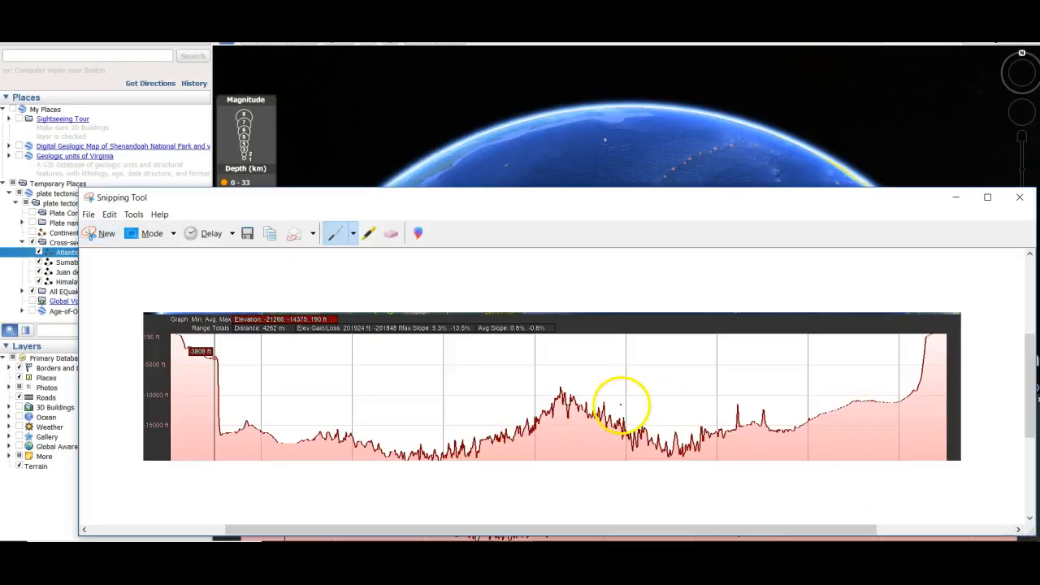
{"action": "left_click", "coordinate": [270, 234]}
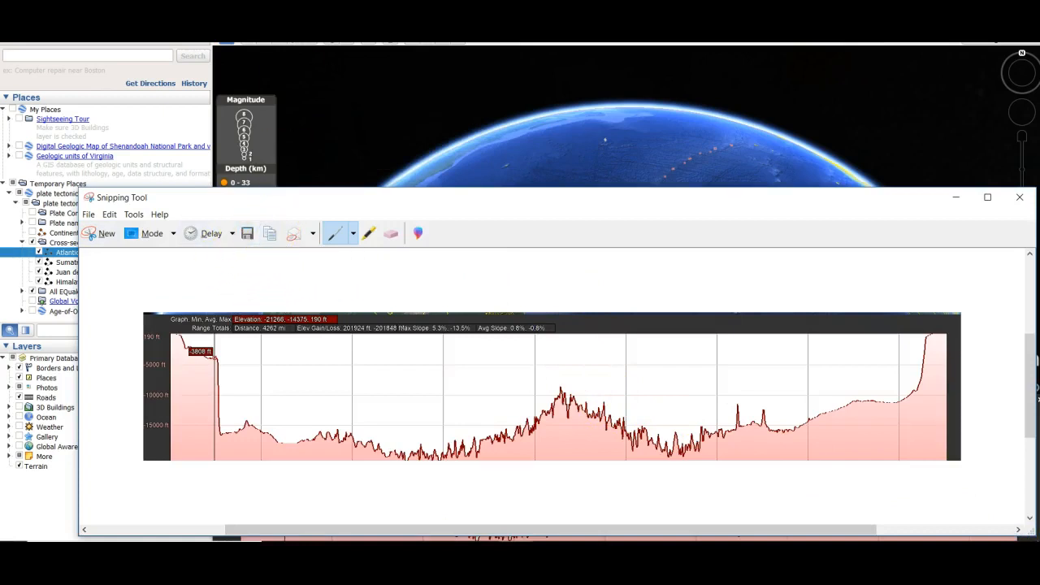
- Switch to Copy of investigating_plate_tectonics_.docx and replace the elevation profile graphic above question 3 with the copied snip
{"action": "key", "text": "alt+Tab"}
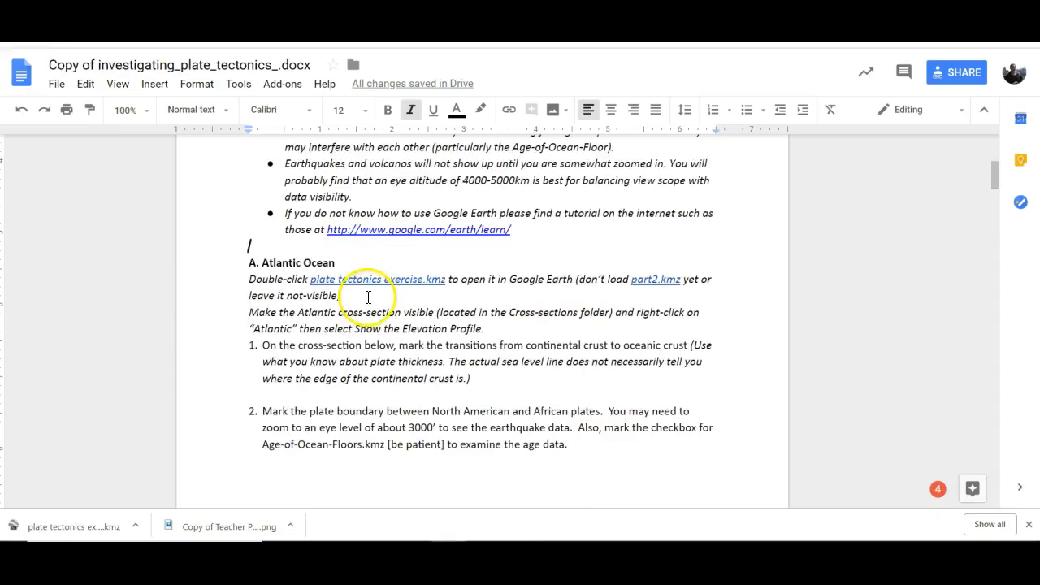
{"action": "scroll", "coordinate": [363, 301], "scroll_direction": "down", "scroll_amount": 3}
{"action": "scroll", "coordinate": [362, 303], "scroll_direction": "down", "scroll_amount": 6}
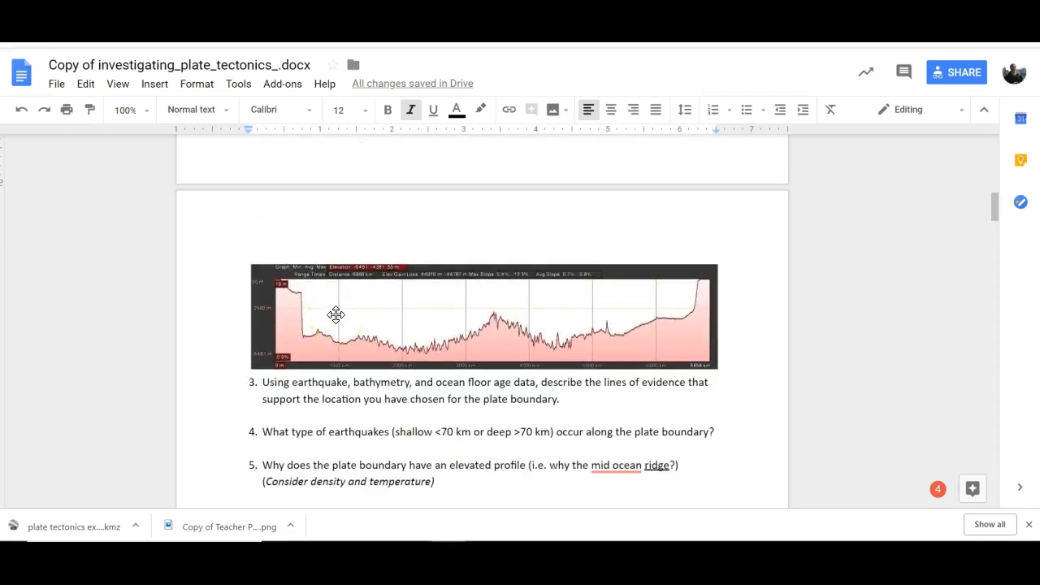
{"action": "left_click", "coordinate": [337, 318]}
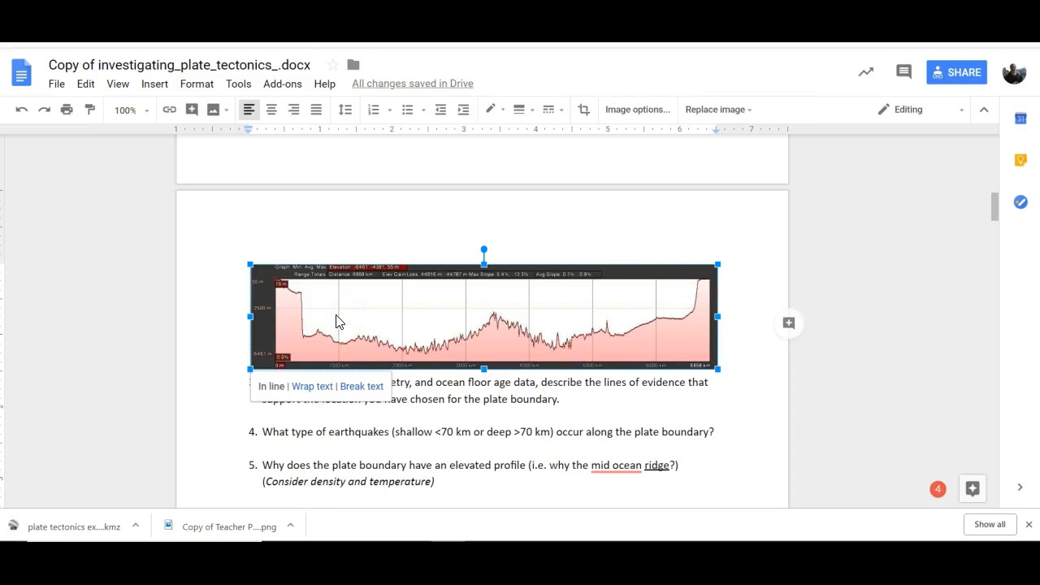
{"action": "key", "text": "ctrl+v"}
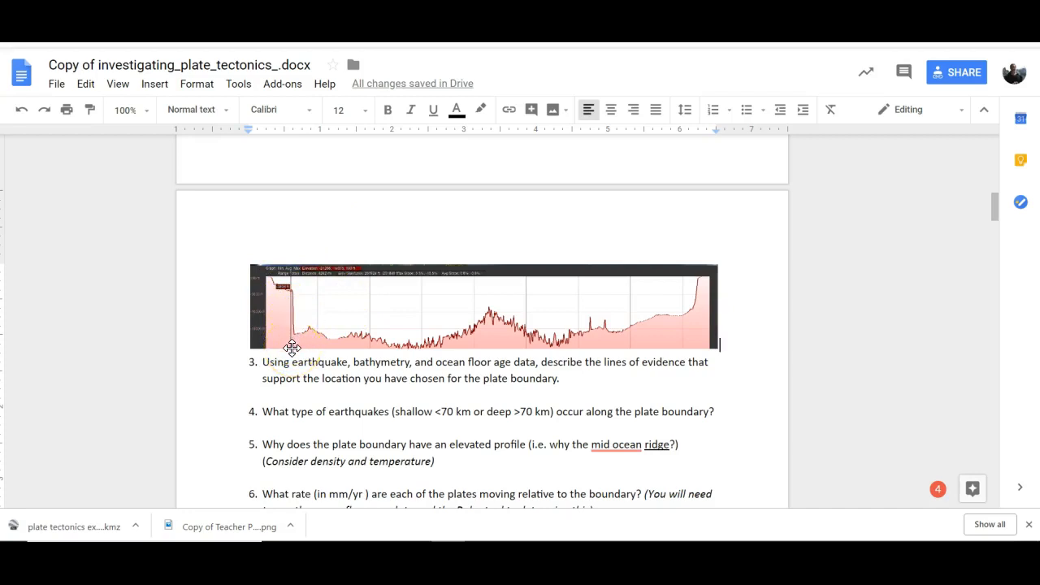
- Review question 2 and the replaced profile graphic, and accept the suggested spelling "mid-ocean" in question 5
{"action": "scroll", "coordinate": [338, 260], "scroll_direction": "up", "scroll_amount": 3}
{"action": "scroll", "coordinate": [318, 215], "scroll_direction": "up", "scroll_amount": 1}
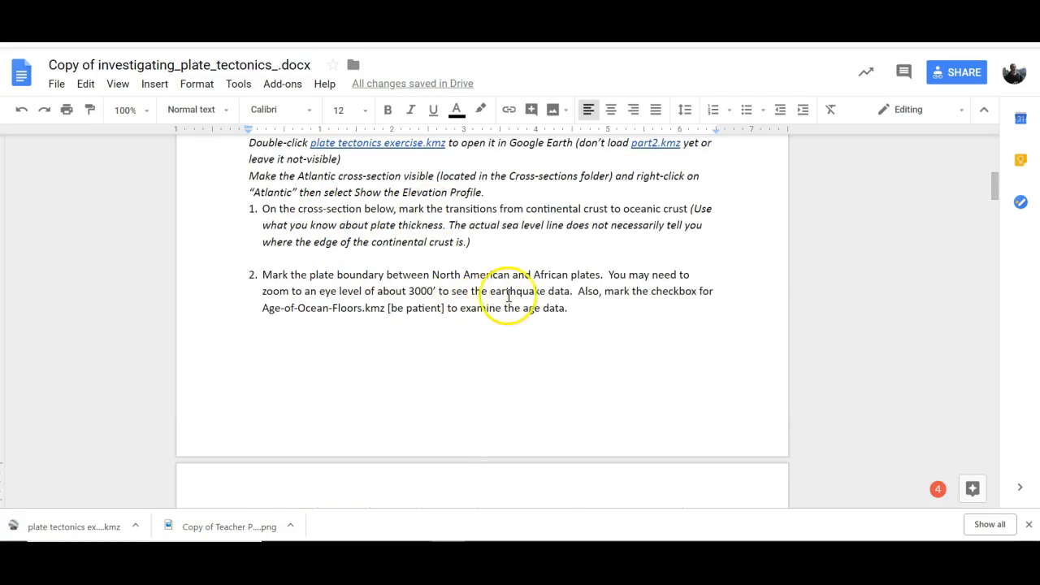
{"action": "scroll", "coordinate": [436, 311], "scroll_direction": "down", "scroll_amount": 5}
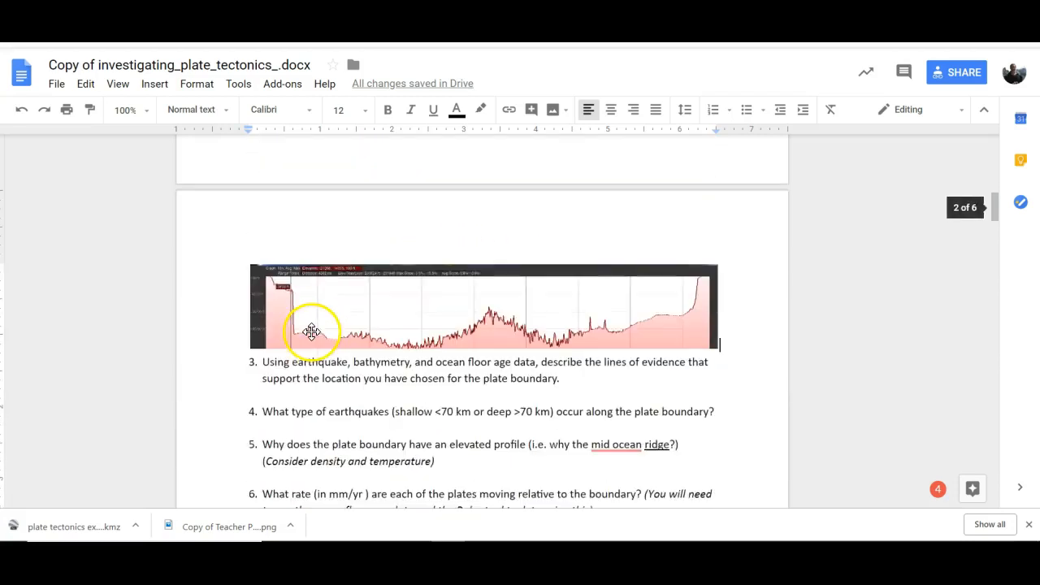
{"action": "left_click", "coordinate": [608, 376]}
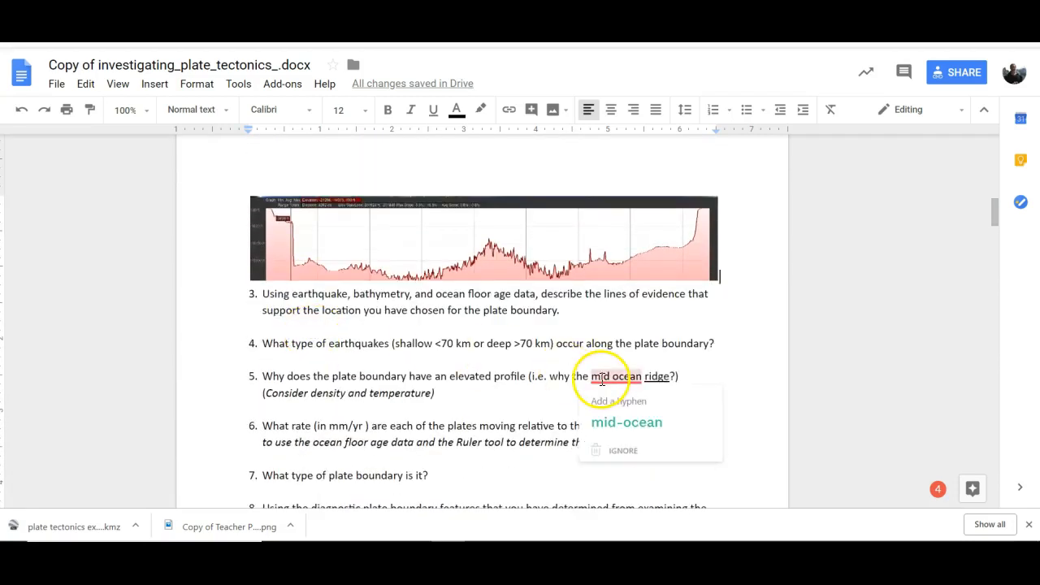
{"action": "left_click", "coordinate": [611, 416]}
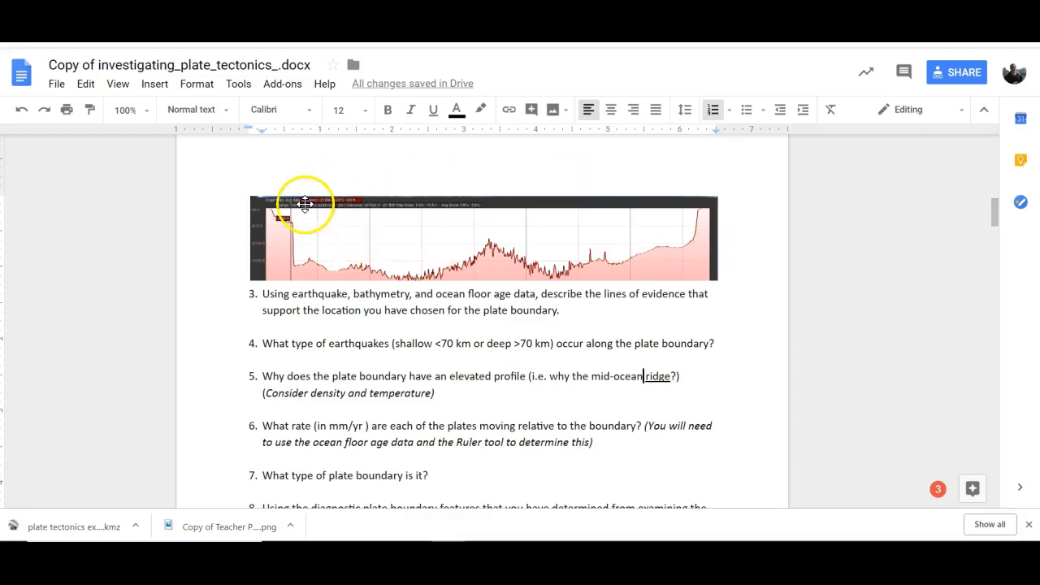
{"action": "scroll", "coordinate": [354, 280], "scroll_direction": "down", "scroll_amount": 3}
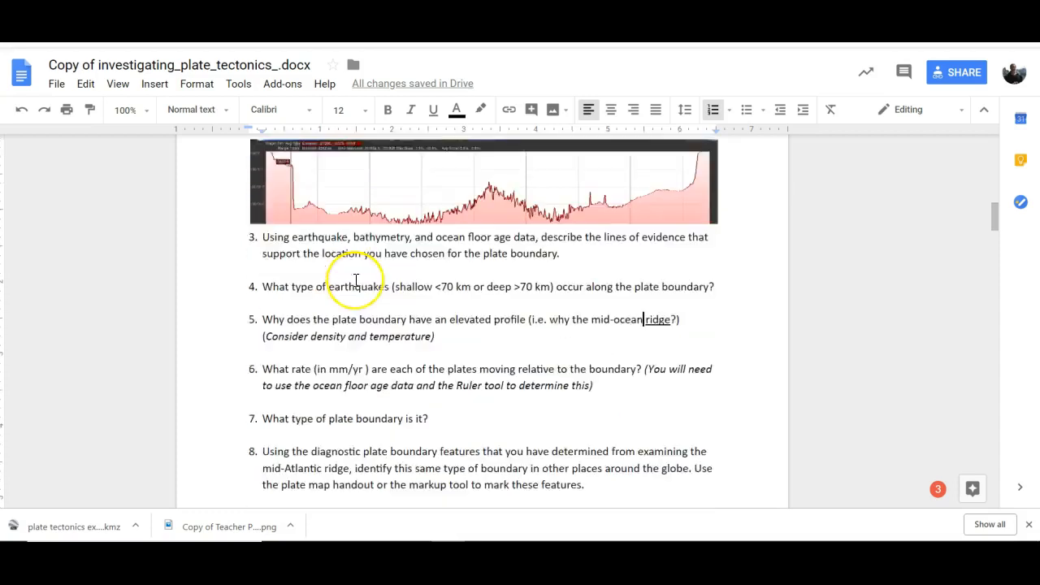
- Review the assignment from question 6 through sections B to F, ending at the plate map and its boundary color key on the final page
{"action": "scroll", "coordinate": [405, 280], "scroll_direction": "down", "scroll_amount": 5}
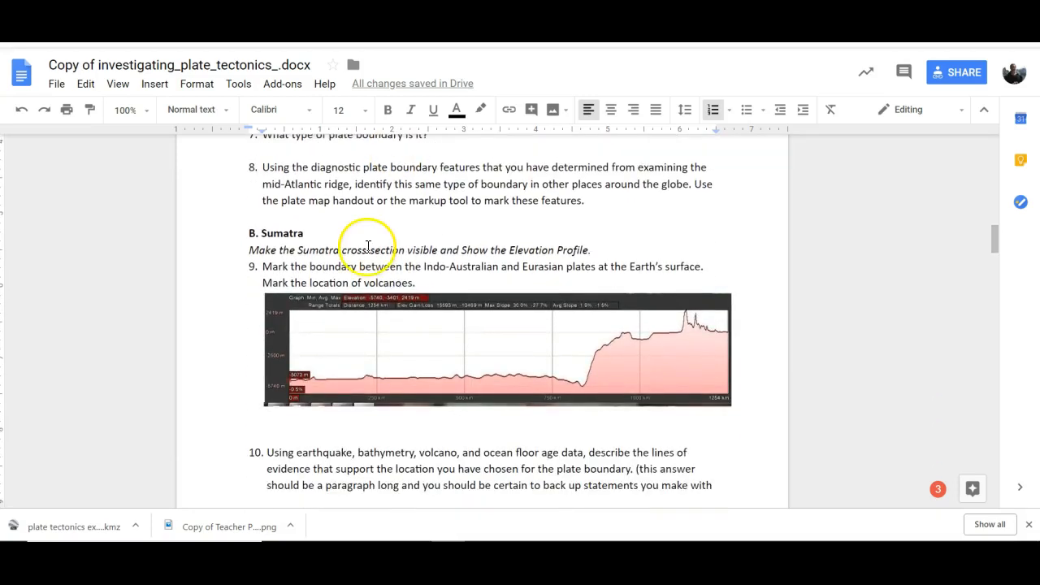
{"action": "scroll", "coordinate": [368, 247], "scroll_direction": "down", "scroll_amount": 2}
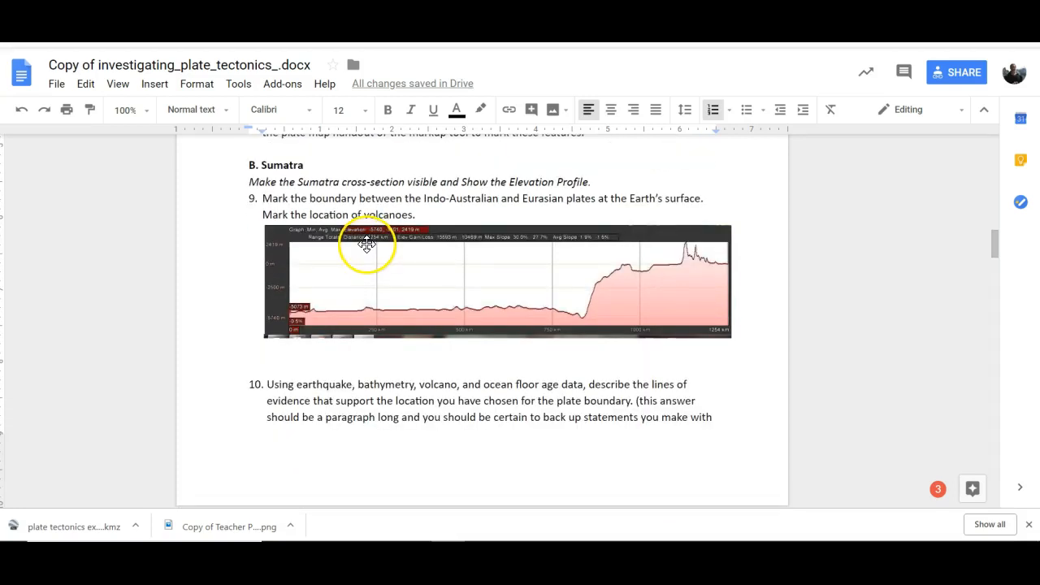
{"action": "scroll", "coordinate": [366, 244], "scroll_direction": "down", "scroll_amount": 4}
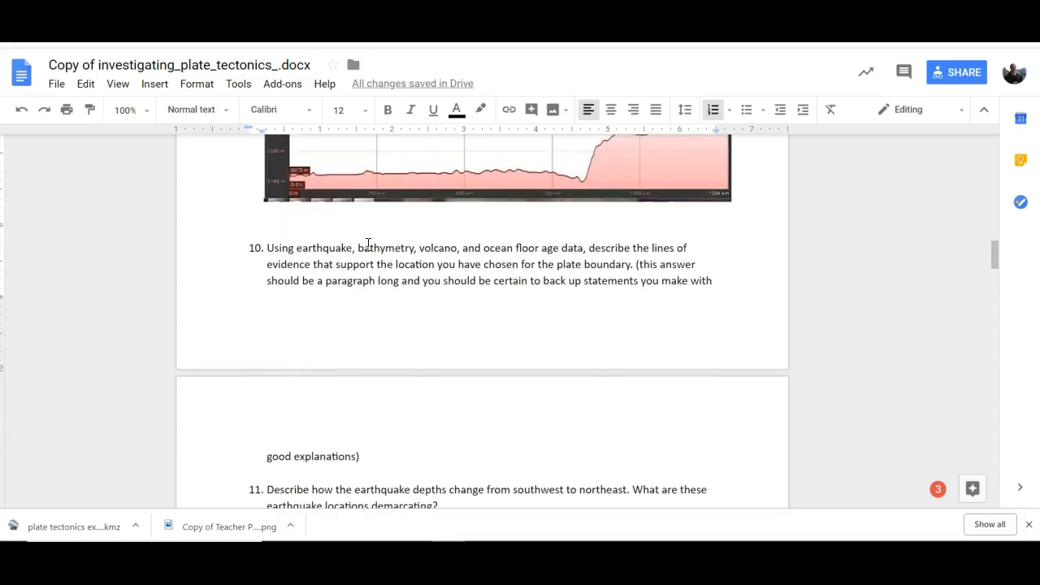
{"action": "scroll", "coordinate": [366, 244], "scroll_direction": "down", "scroll_amount": 2}
{"action": "scroll", "coordinate": [367, 244], "scroll_direction": "up", "scroll_amount": 4}
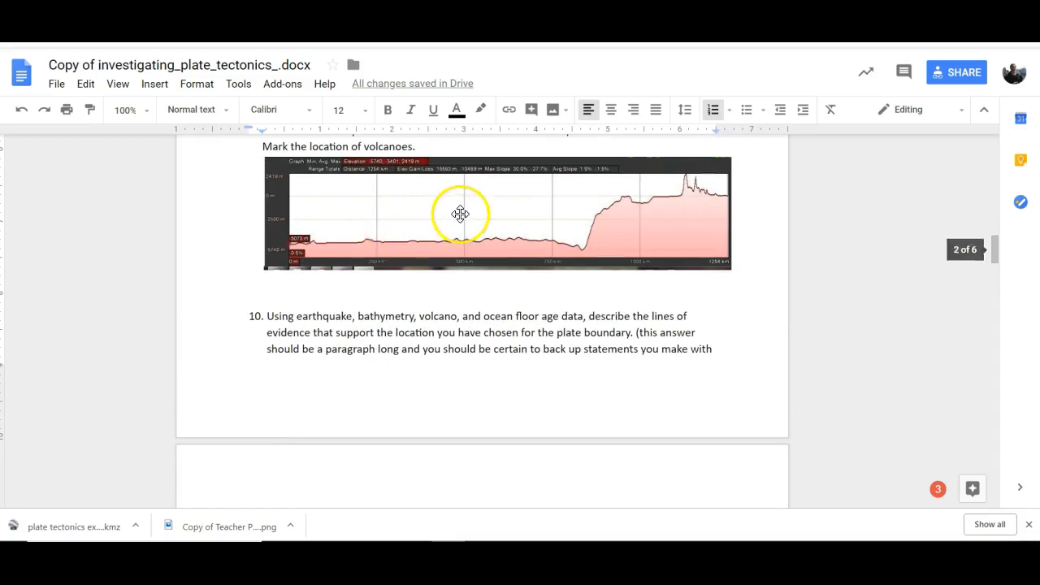
{"action": "scroll", "coordinate": [426, 220], "scroll_direction": "down", "scroll_amount": 10}
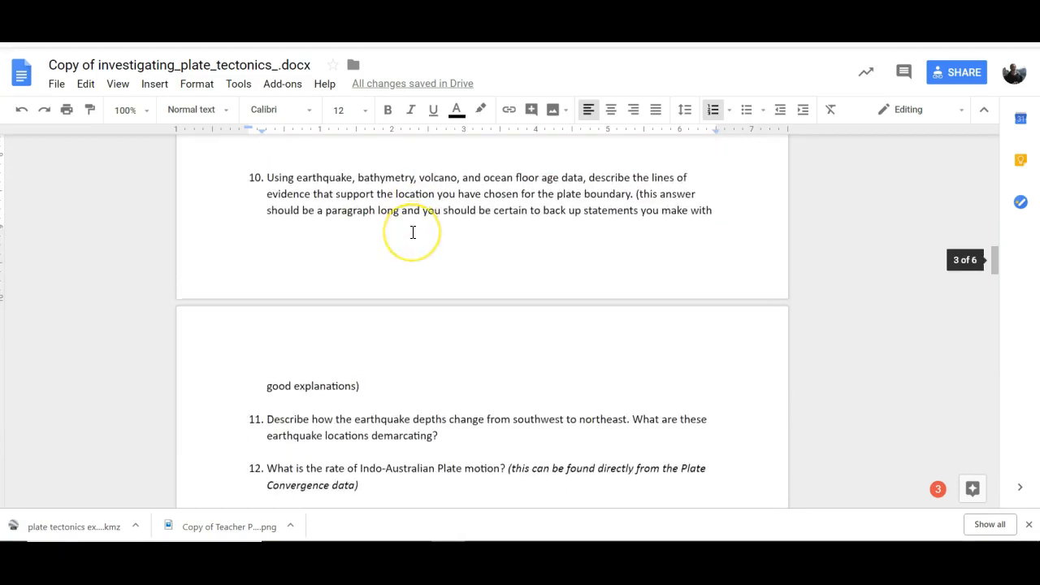
{"action": "scroll", "coordinate": [413, 233], "scroll_direction": "down", "scroll_amount": 11}
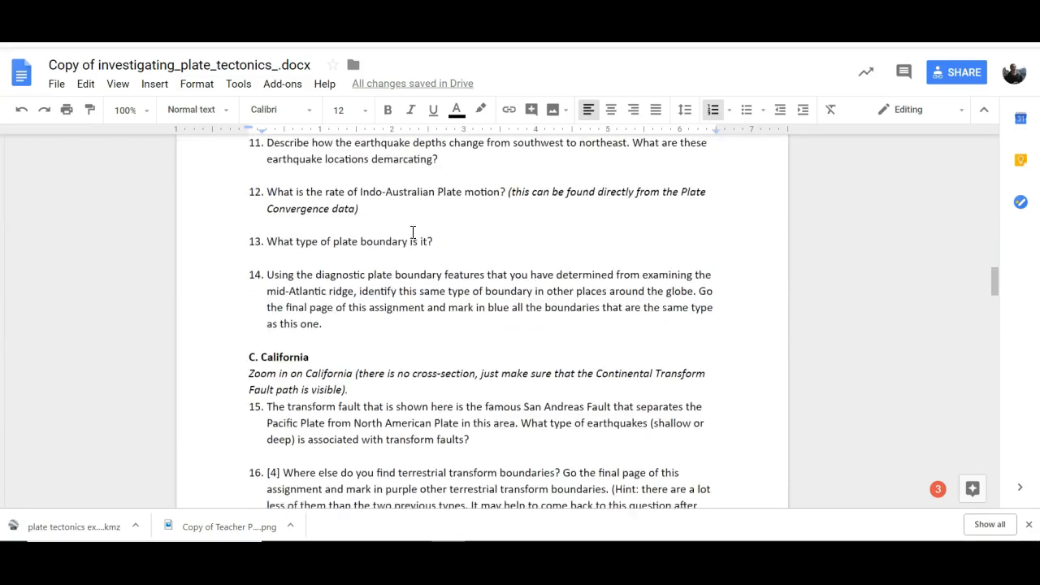
{"action": "scroll", "coordinate": [413, 232], "scroll_direction": "down", "scroll_amount": 11}
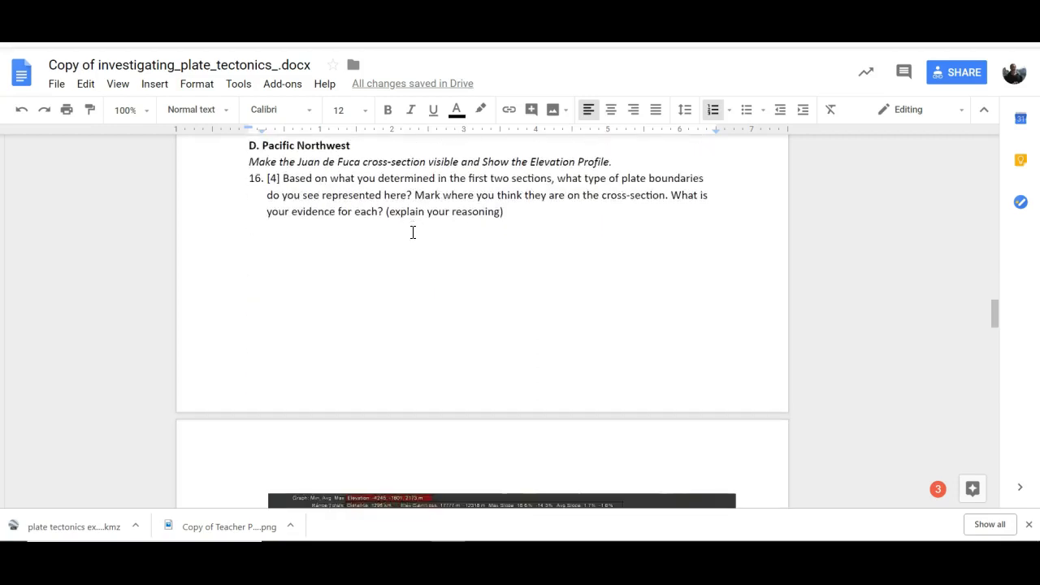
{"action": "scroll", "coordinate": [404, 299], "scroll_direction": "down", "scroll_amount": 8}
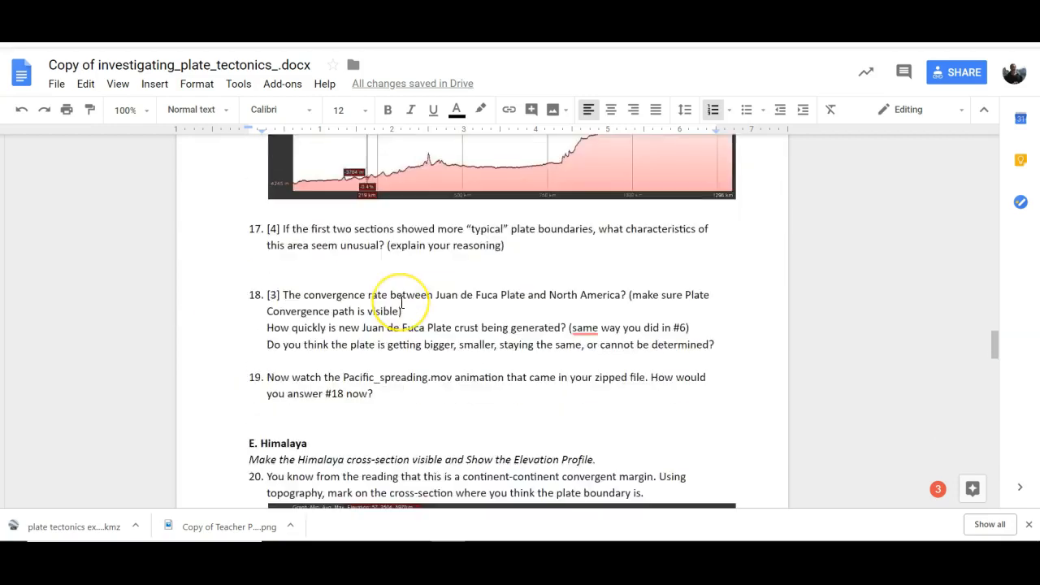
{"action": "scroll", "coordinate": [401, 302], "scroll_direction": "down", "scroll_amount": 17}
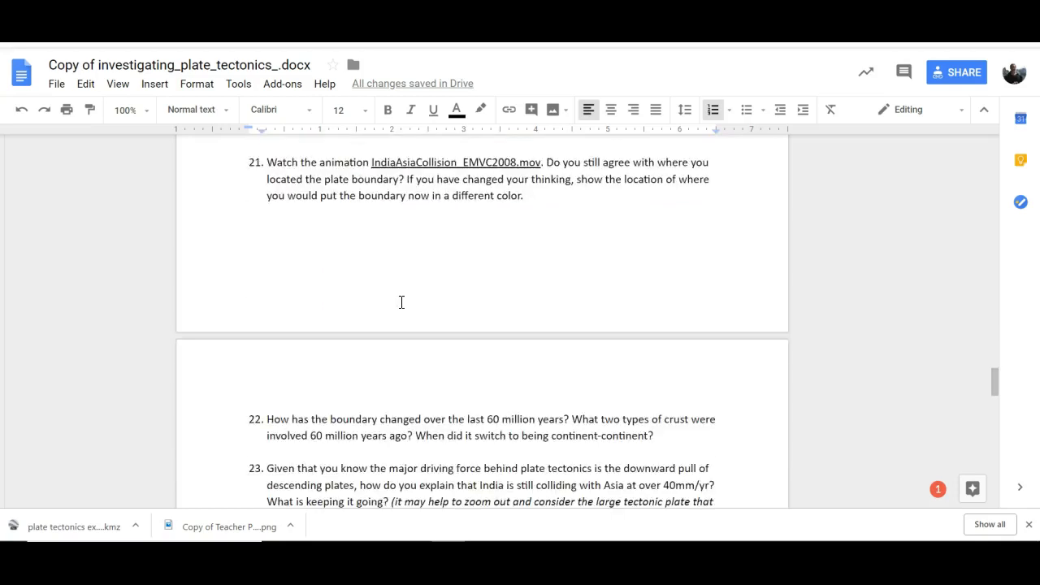
{"action": "scroll", "coordinate": [402, 302], "scroll_direction": "down", "scroll_amount": 17}
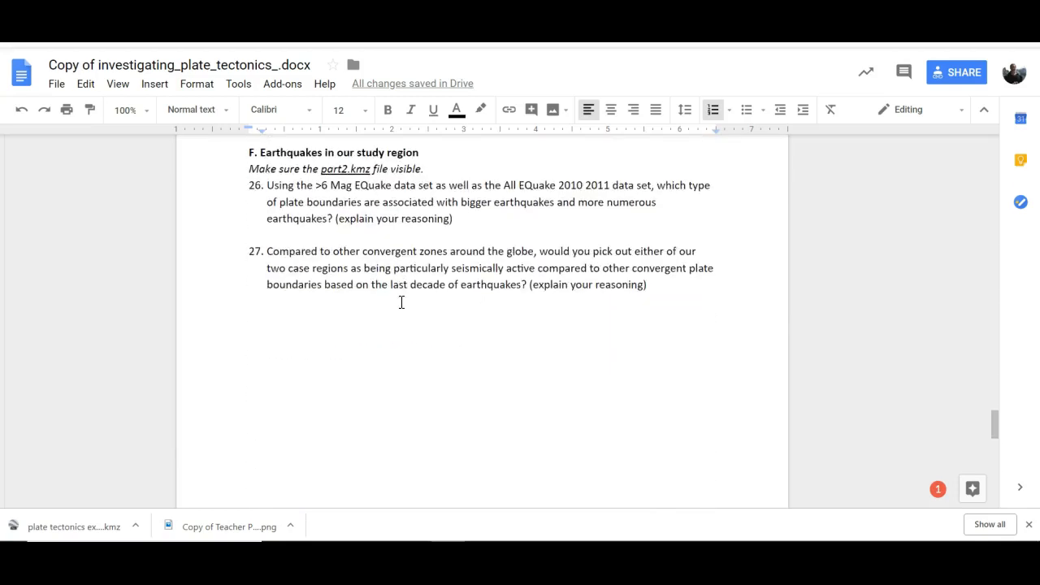
{"action": "scroll", "coordinate": [394, 309], "scroll_direction": "down", "scroll_amount": 12}
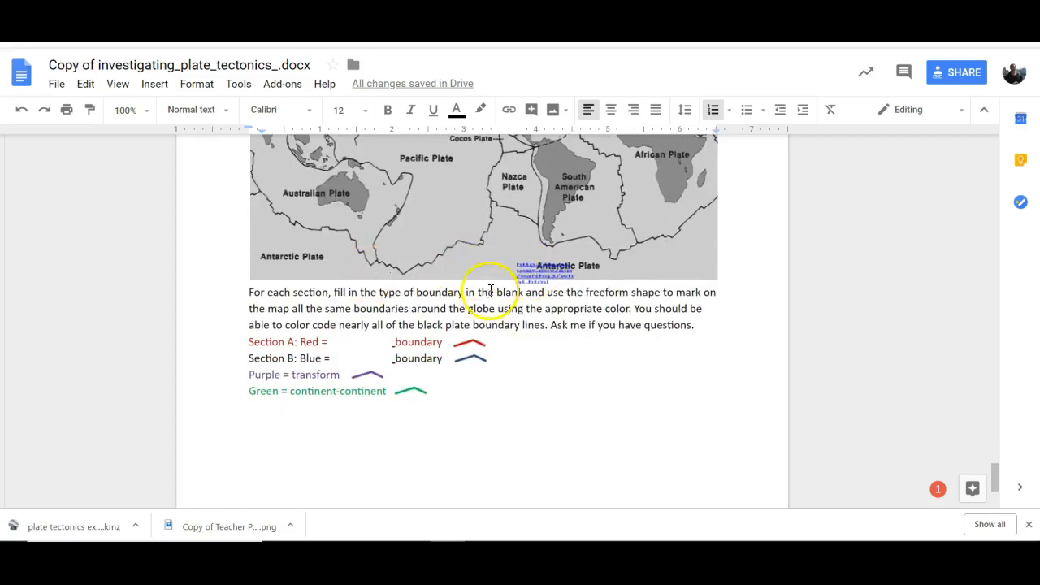
{"action": "scroll", "coordinate": [423, 295], "scroll_direction": "up", "scroll_amount": 4}
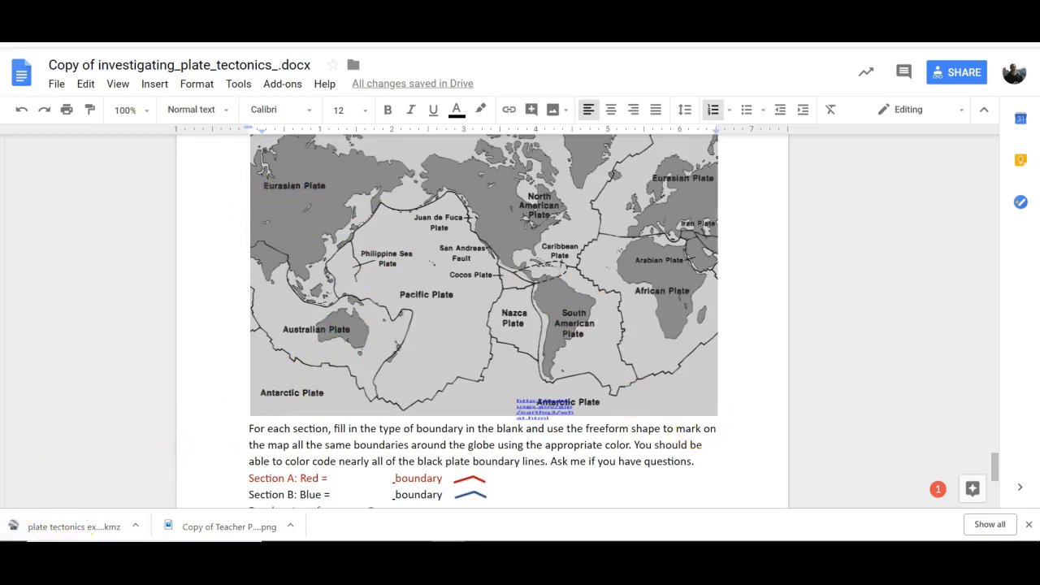
{"action": "scroll", "coordinate": [418, 349], "scroll_direction": "up", "scroll_amount": 1}
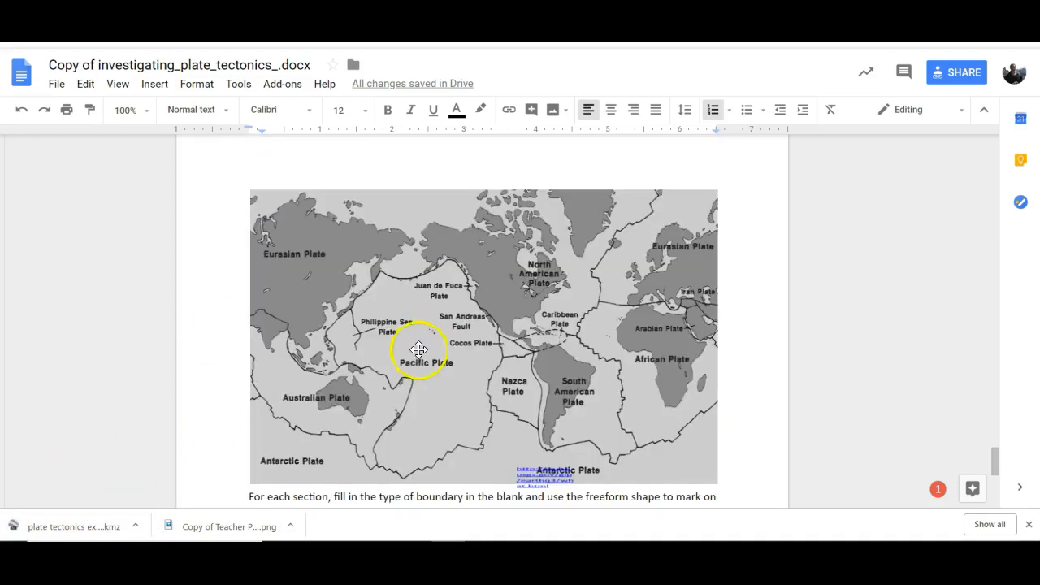
- Copy the world plate map image on the final page
{"action": "left_click", "coordinate": [474, 351]}
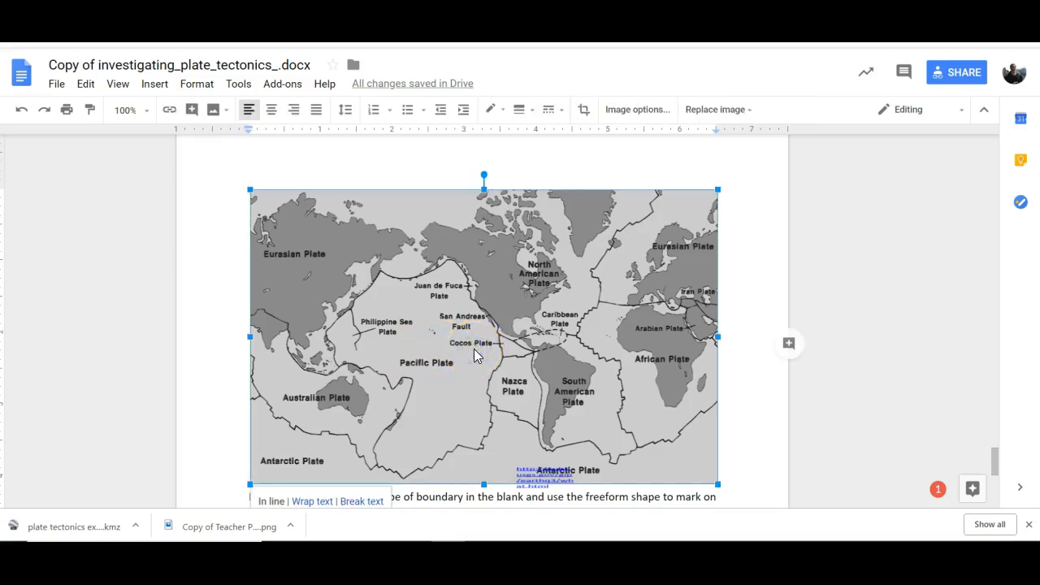
{"action": "right_click", "coordinate": [474, 348]}
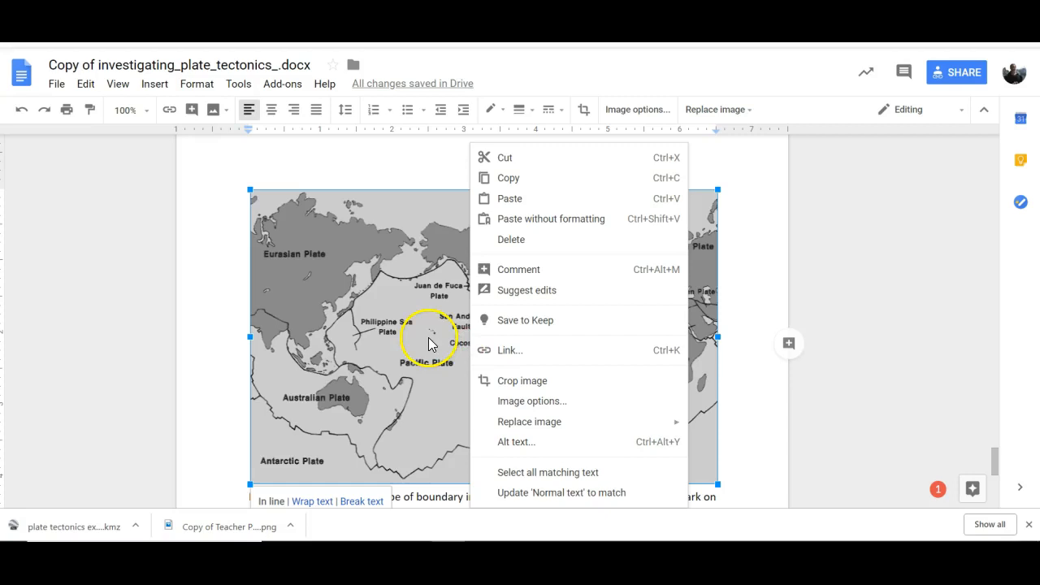
{"action": "left_click", "coordinate": [501, 177]}
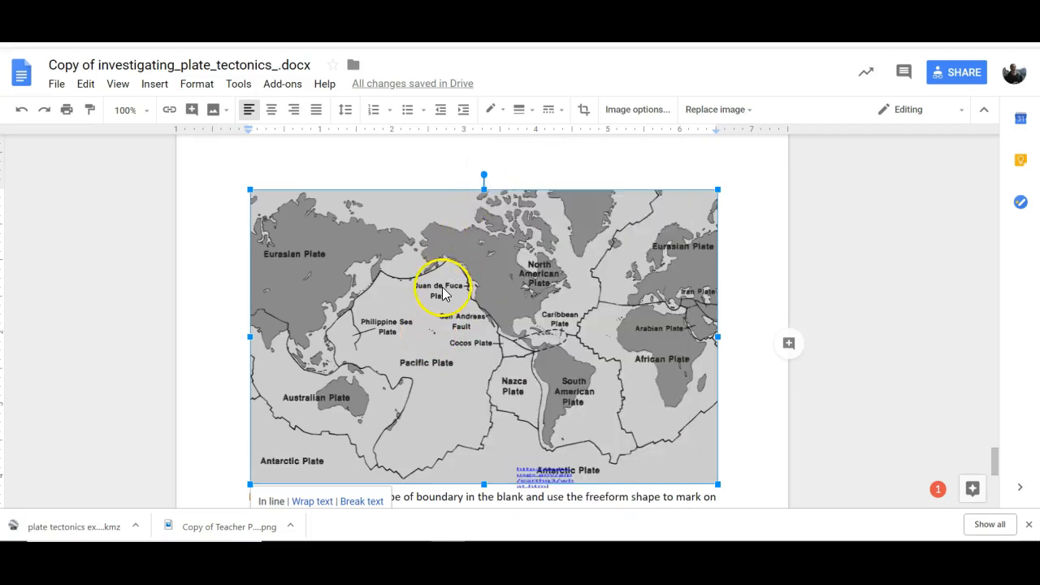
- Insert a new drawing in the document and paste the copied plate map into it
{"action": "left_click", "coordinate": [143, 86]}
{"action": "left_click", "coordinate": [178, 151]}
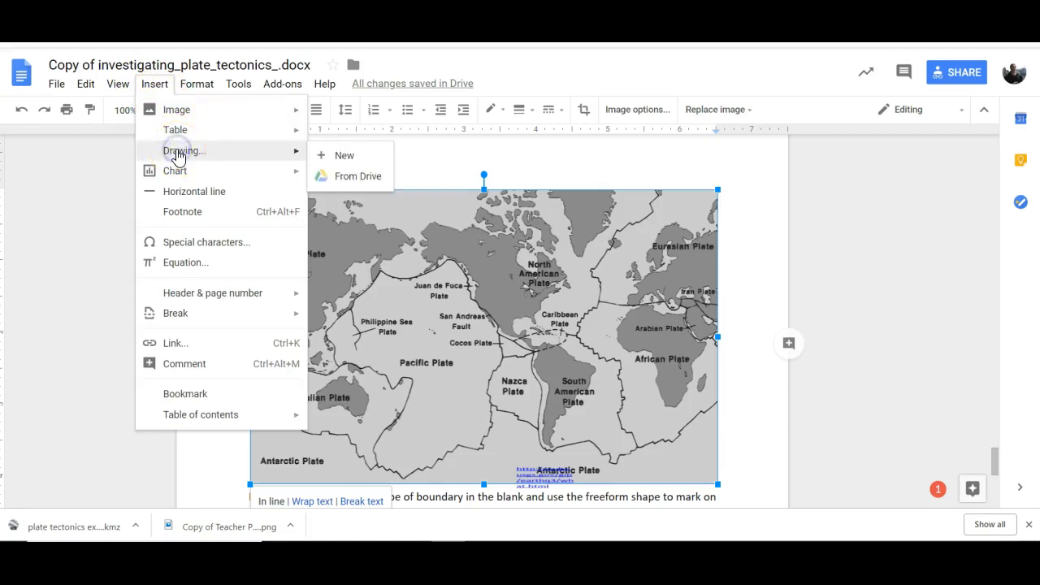
{"action": "left_click", "coordinate": [318, 155]}
{"action": "left_click", "coordinate": [320, 165]}
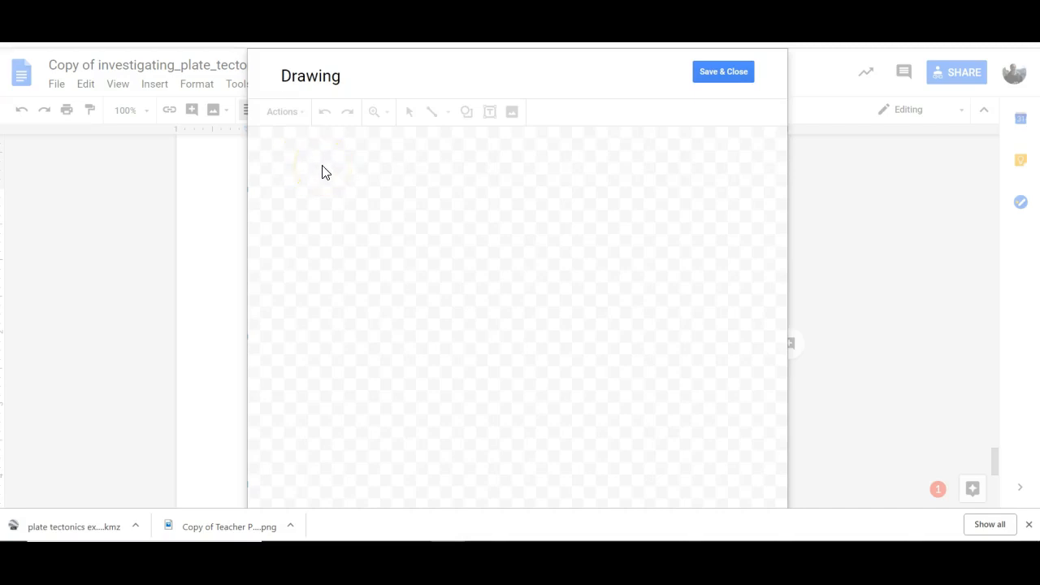
{"action": "right_click", "coordinate": [326, 175]}
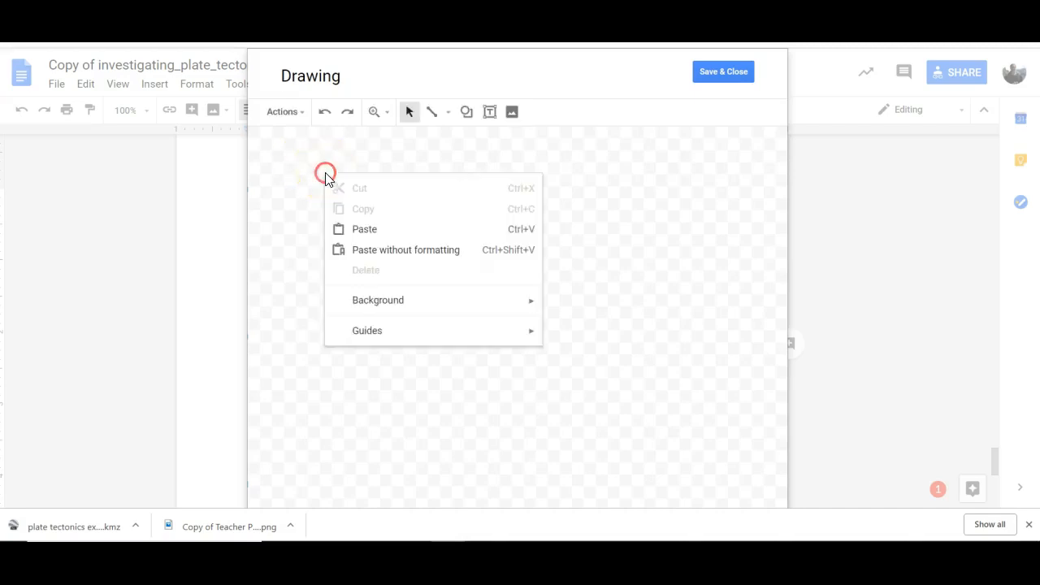
{"action": "left_click", "coordinate": [366, 230]}
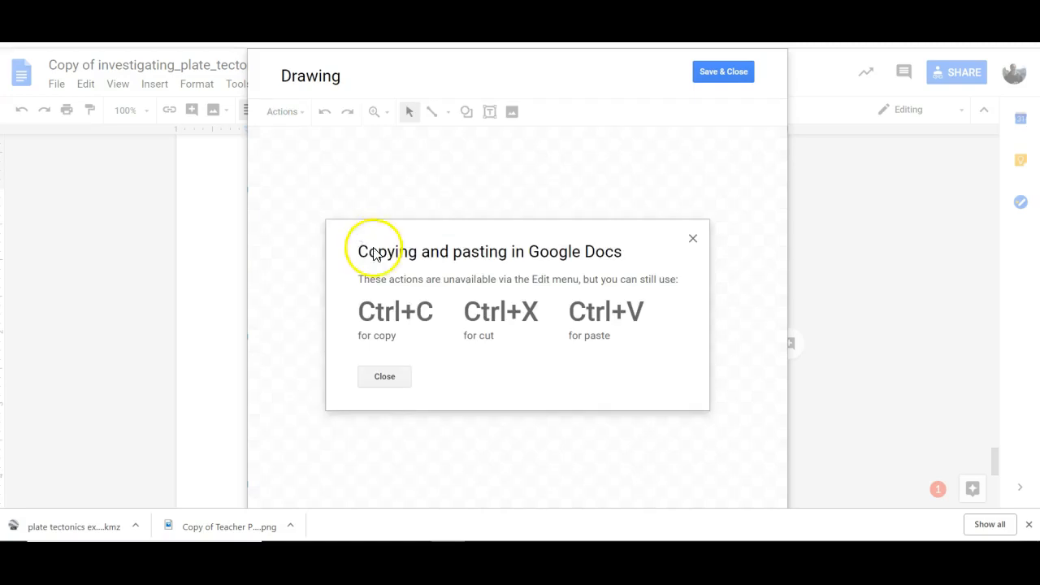
{"action": "left_click", "coordinate": [390, 376]}
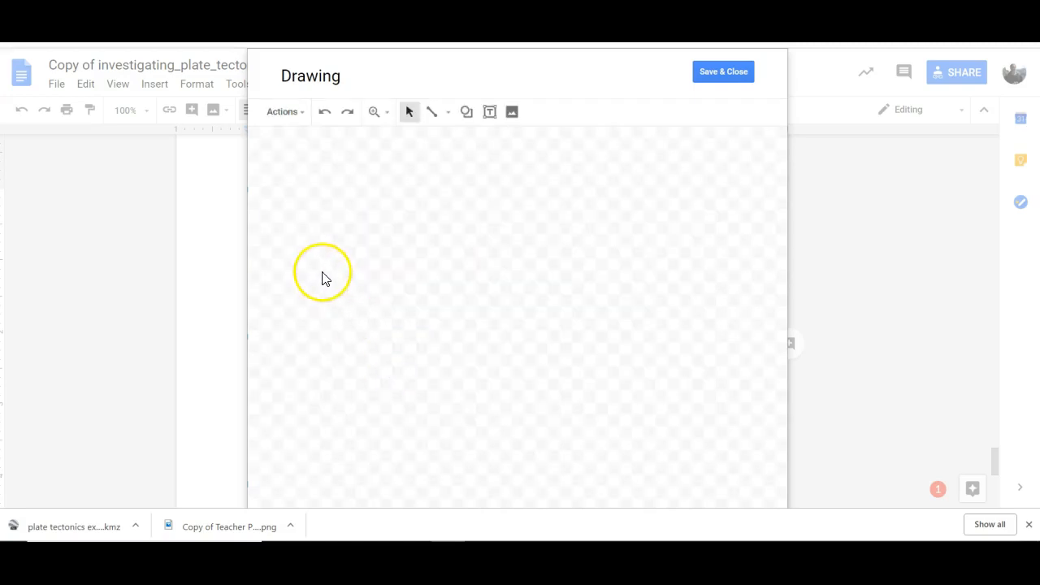
{"action": "key", "text": "ctrl+v"}
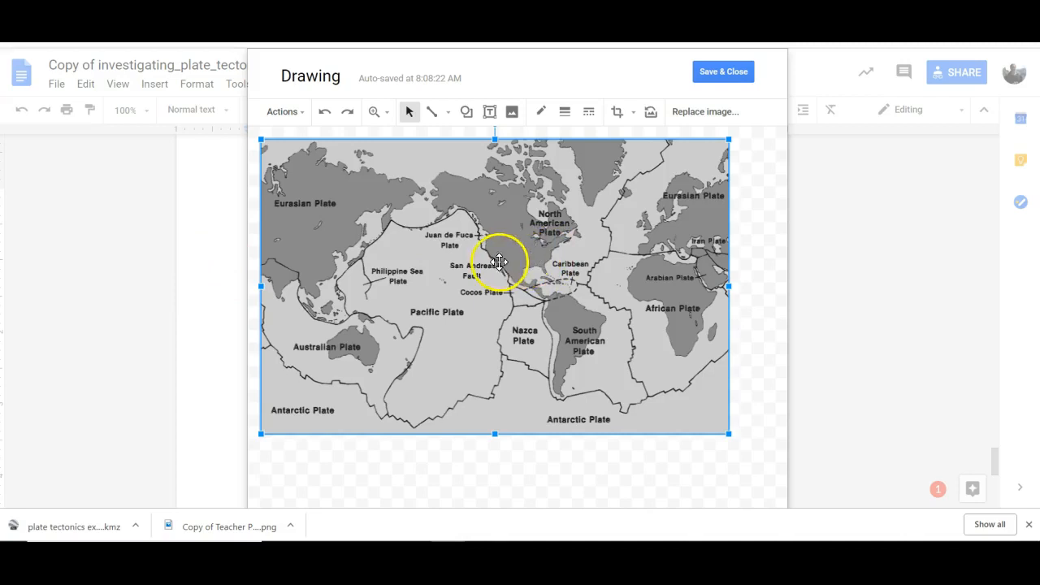
{"action": "left_click", "coordinate": [491, 459]}
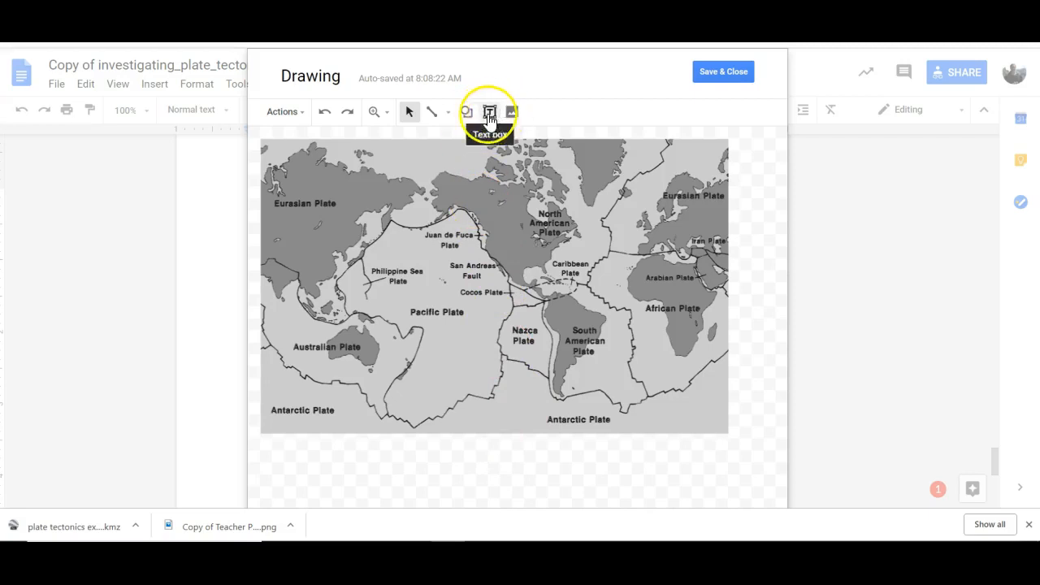
- Try to trace the plate boundary in the North Atlantic on the map with the Scribble line tool
{"action": "left_click", "coordinate": [447, 114]}
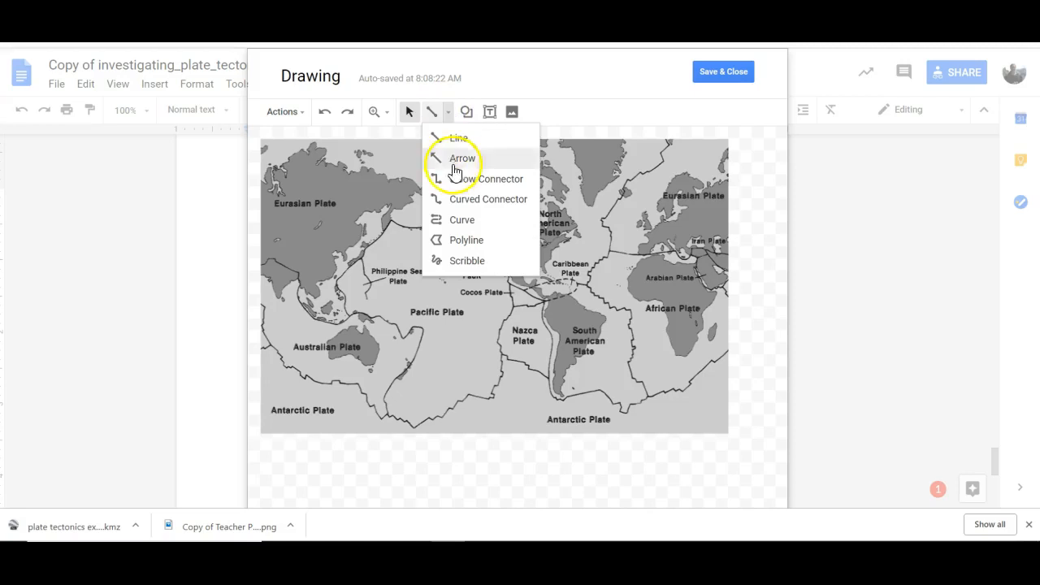
{"action": "left_click", "coordinate": [460, 261]}
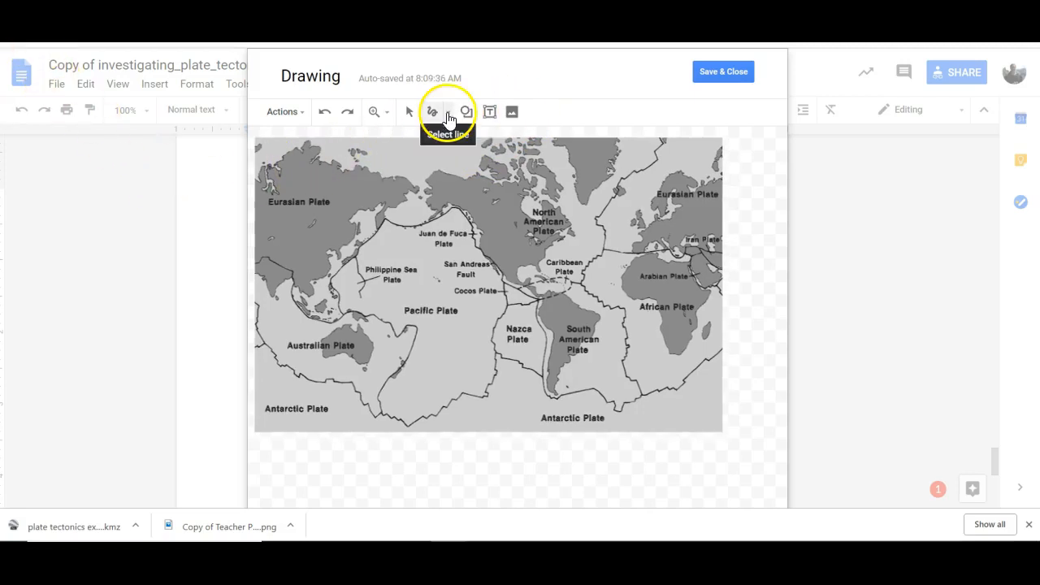
{"action": "left_click", "coordinate": [448, 117]}
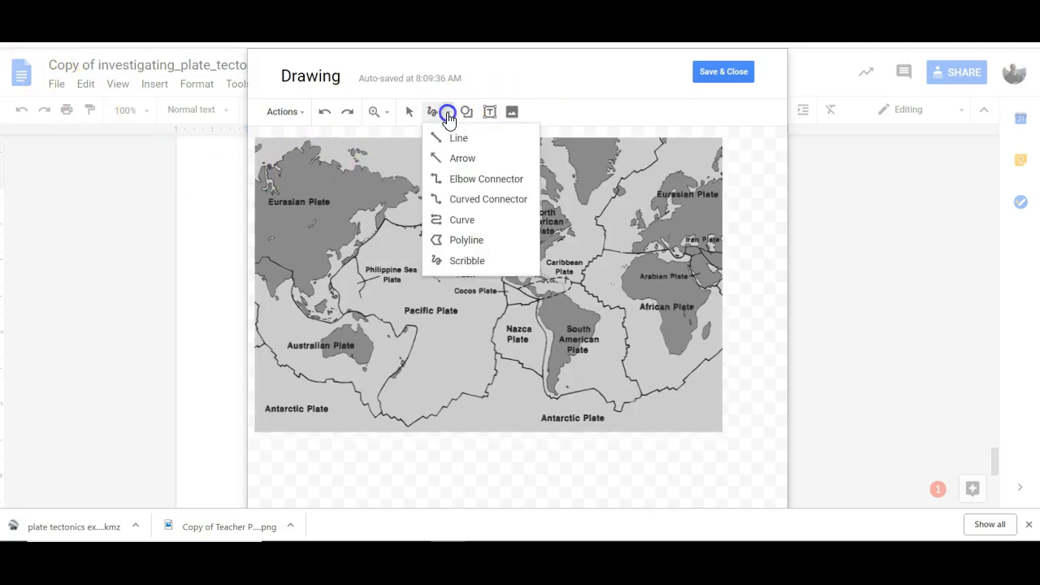
{"action": "left_click", "coordinate": [464, 264]}
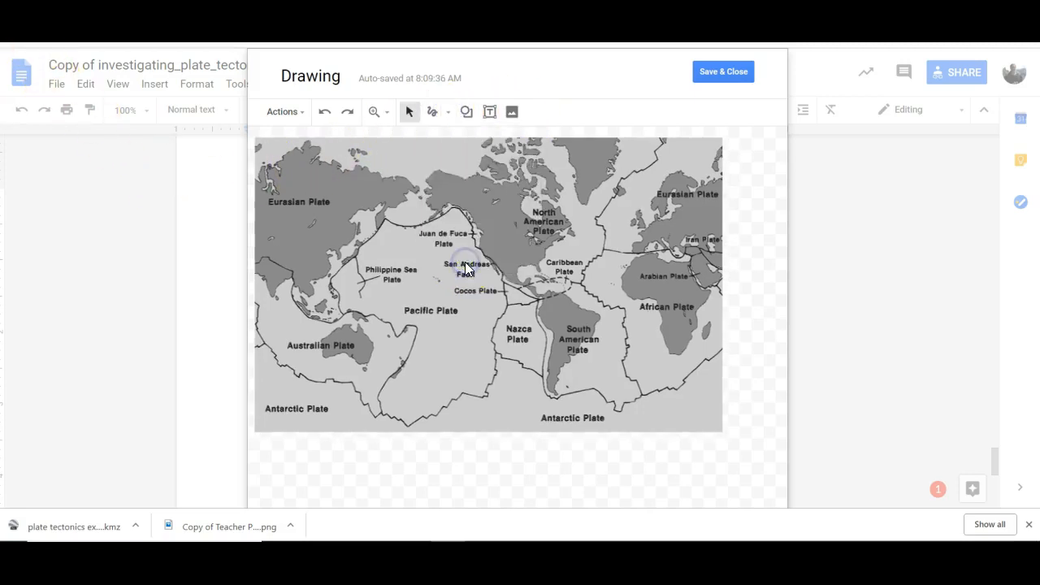
{"action": "left_click_drag", "start_coordinate": [565, 217], "coordinate": [660, 141]}
{"action": "left_click", "coordinate": [659, 147]}
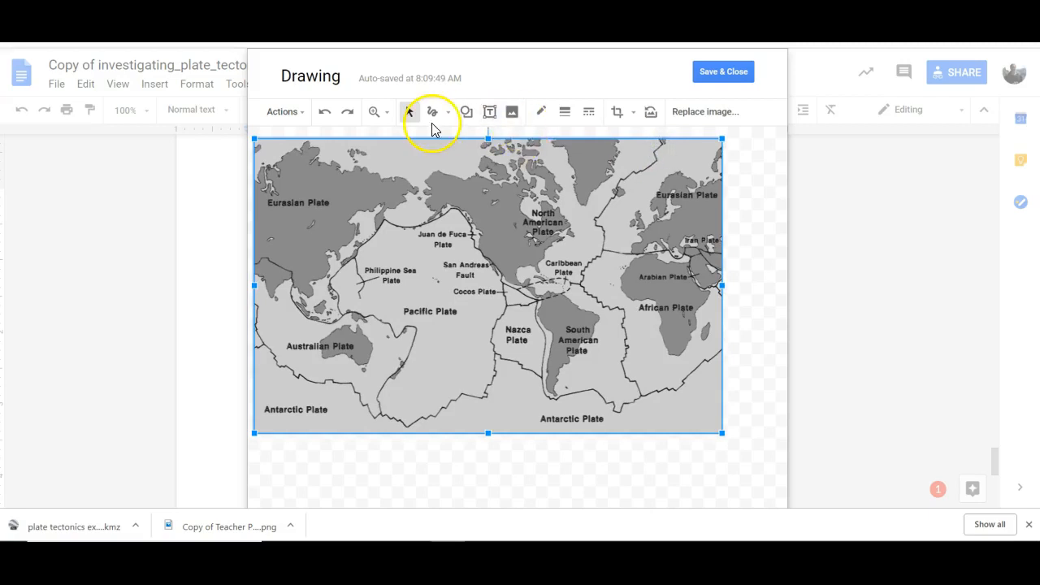
- Trace a scribble line along the mid-Atlantic plate boundary, from the North Atlantic down around southern Africa to the map's eastern edge
{"action": "left_click", "coordinate": [432, 113]}
{"action": "left_click", "coordinate": [426, 115]}
{"action": "left_click", "coordinate": [434, 117]}
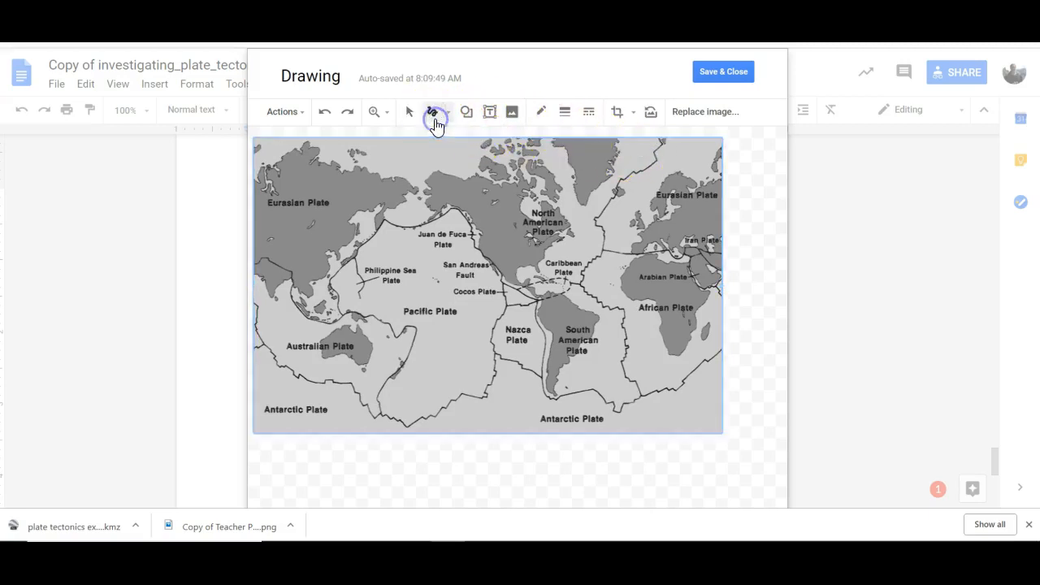
{"action": "left_click", "coordinate": [654, 151]}
{"action": "left_click_drag", "start_coordinate": [656, 163], "coordinate": [627, 180]}
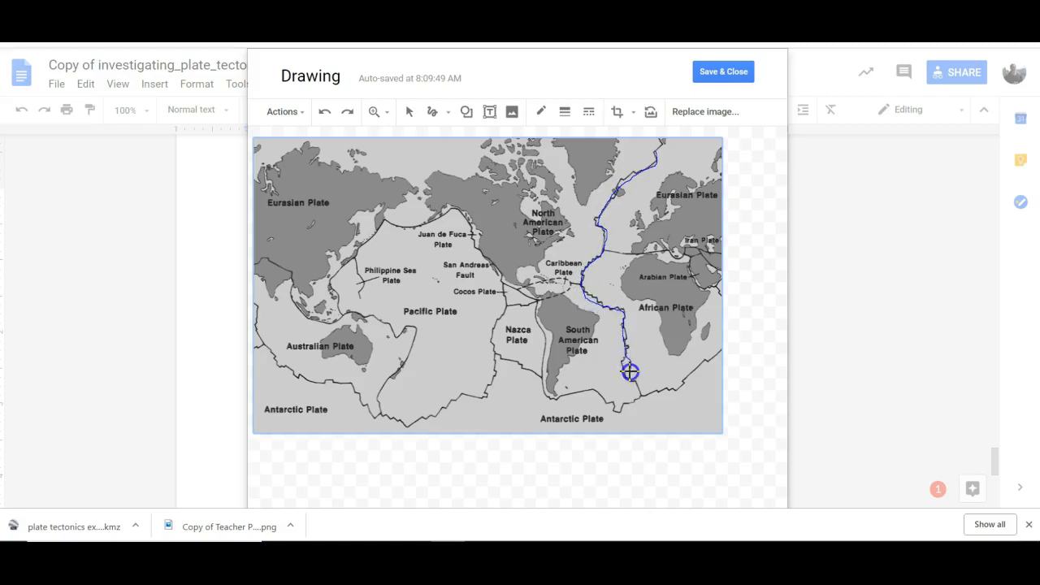
{"action": "left_click_drag", "start_coordinate": [677, 388], "coordinate": [719, 349]}
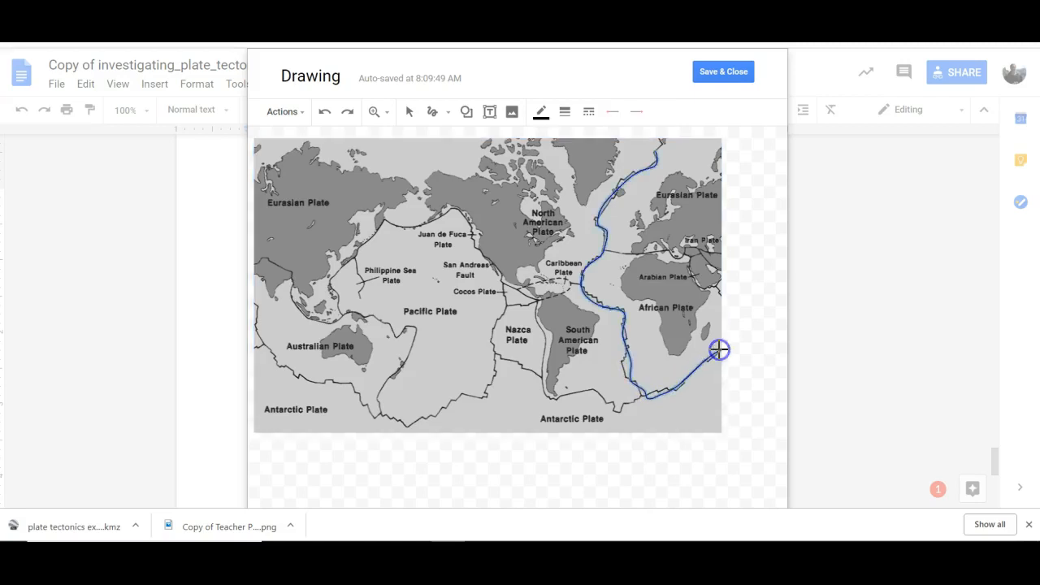
- Set the traced boundary line's color to red and its weight to 4px
{"action": "left_click", "coordinate": [542, 115]}
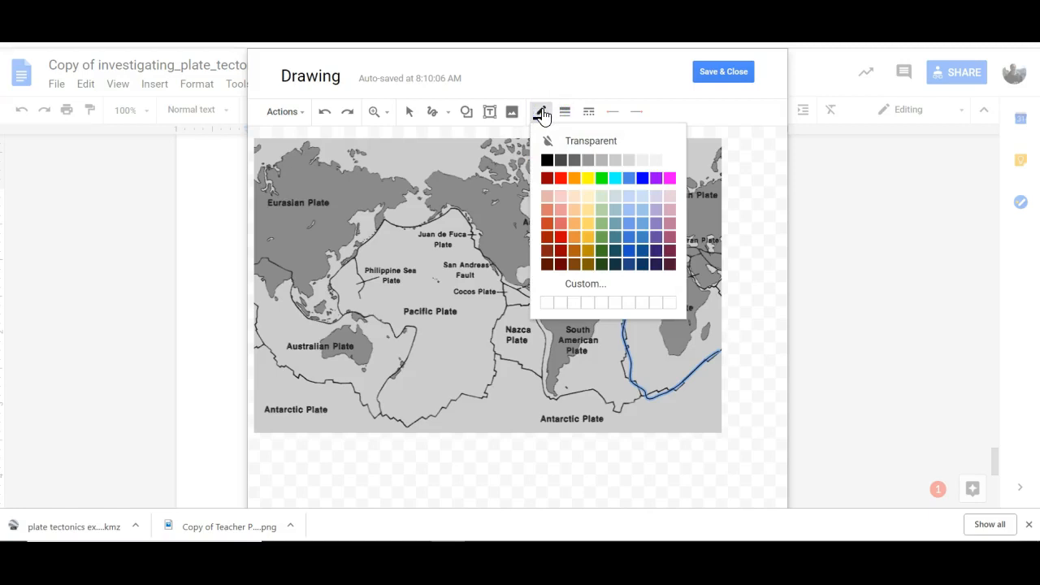
{"action": "left_click", "coordinate": [562, 186]}
{"action": "left_click", "coordinate": [562, 180]}
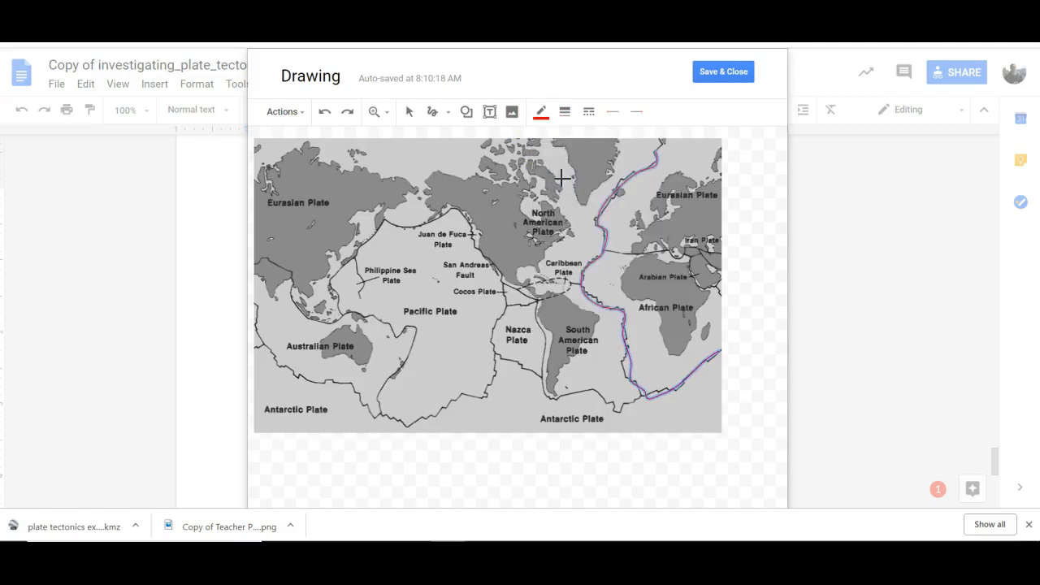
{"action": "left_click", "coordinate": [565, 112]}
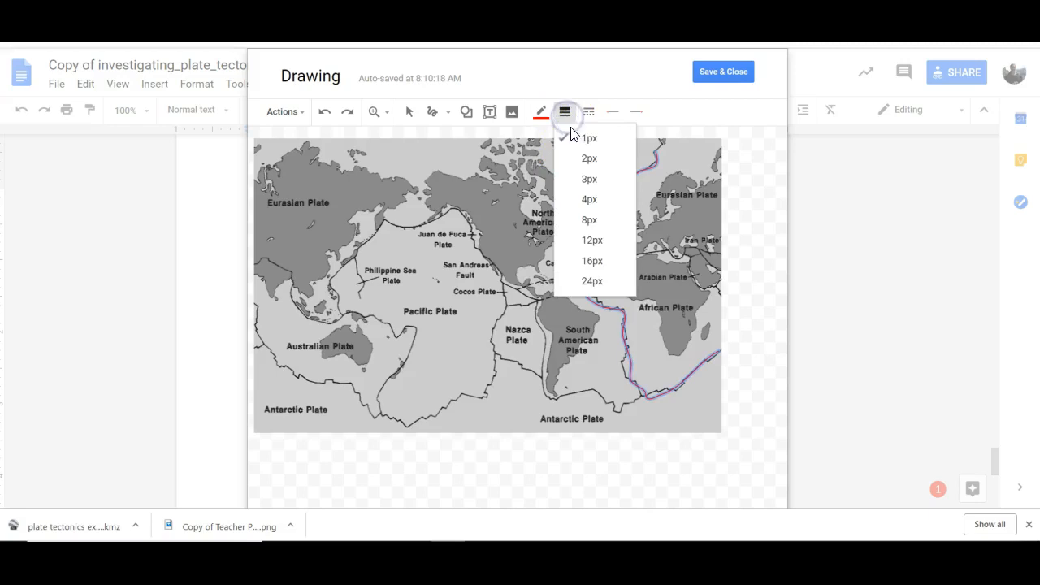
{"action": "left_click", "coordinate": [587, 196]}
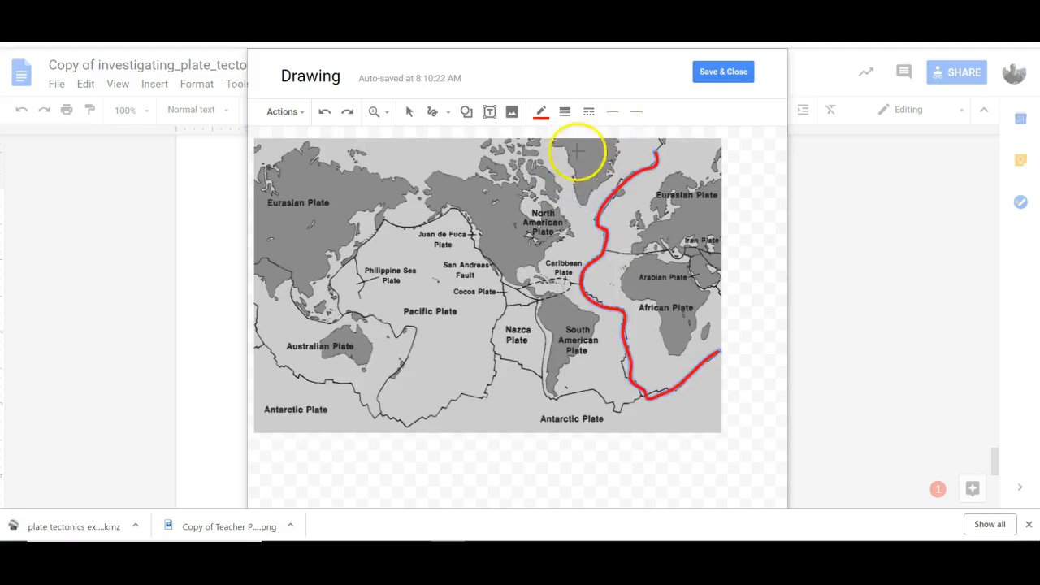
- Save and close the map drawing, and fill in "Divergent" as the red boundary type in the Section A blank below the map
{"action": "left_click", "coordinate": [724, 70]}
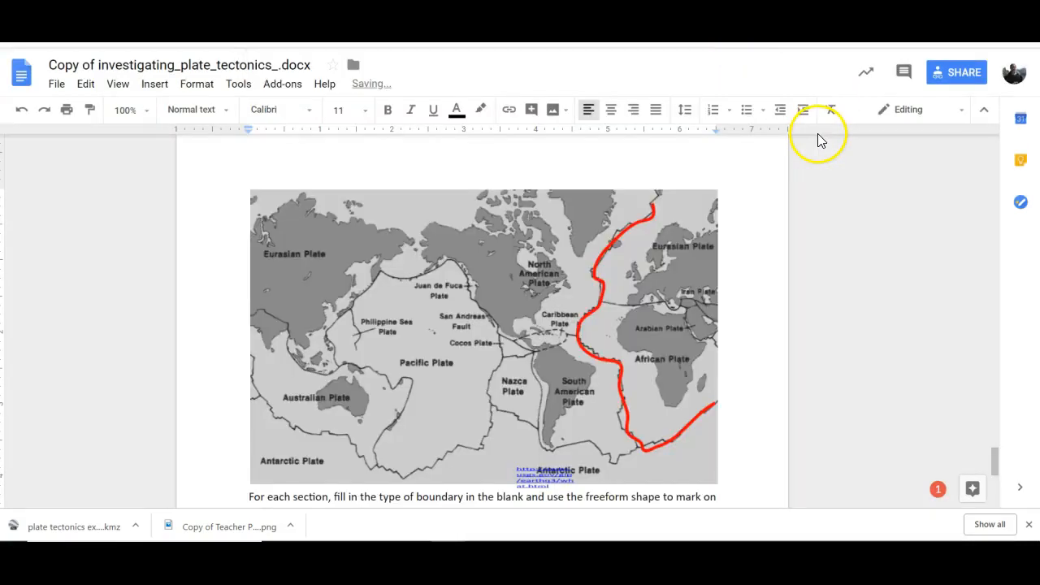
{"action": "scroll", "coordinate": [507, 337], "scroll_direction": "down", "scroll_amount": 3}
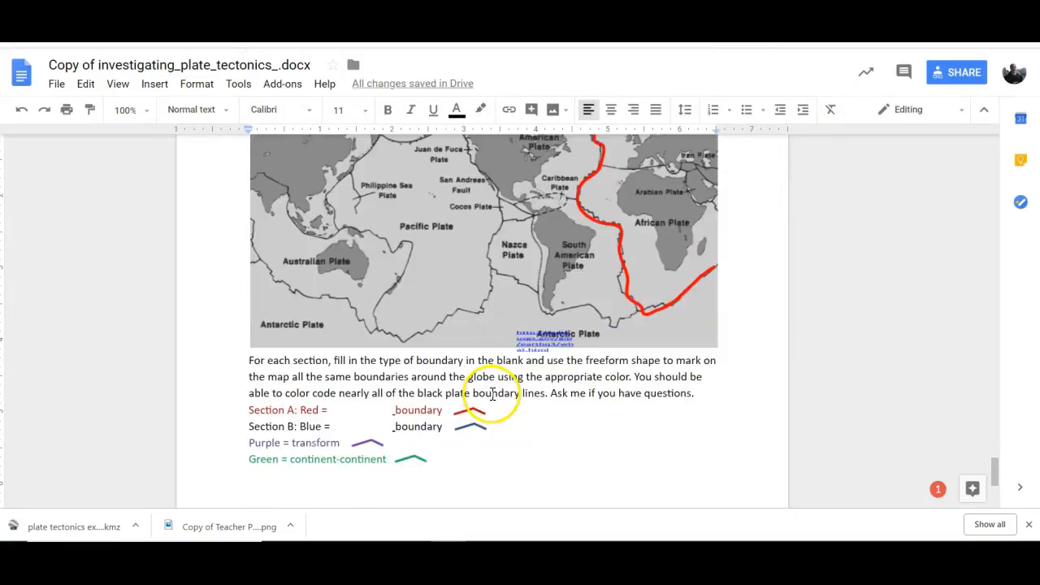
{"action": "left_click", "coordinate": [340, 411]}
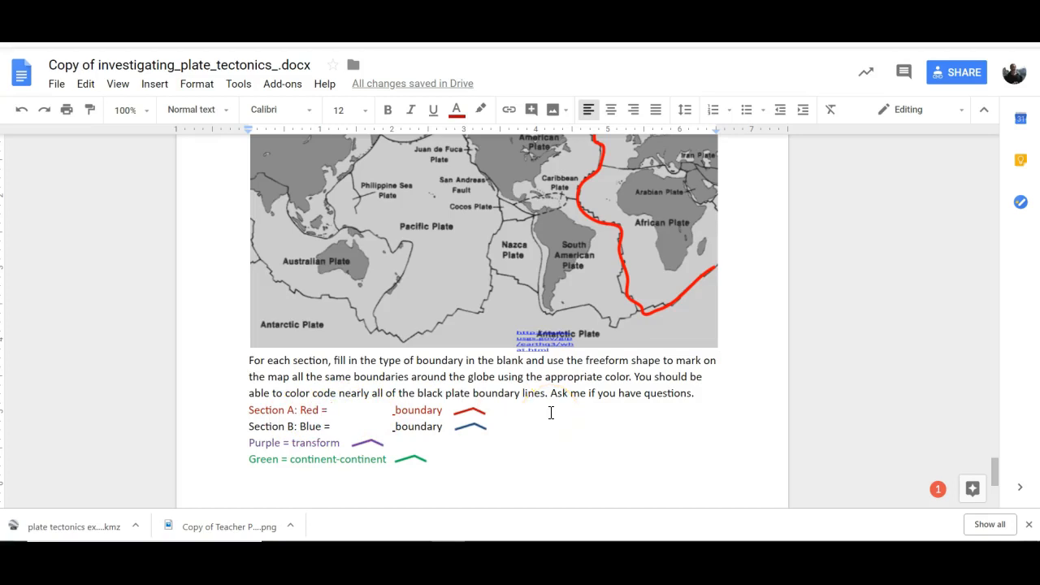
{"action": "type", "text": "Diver "}
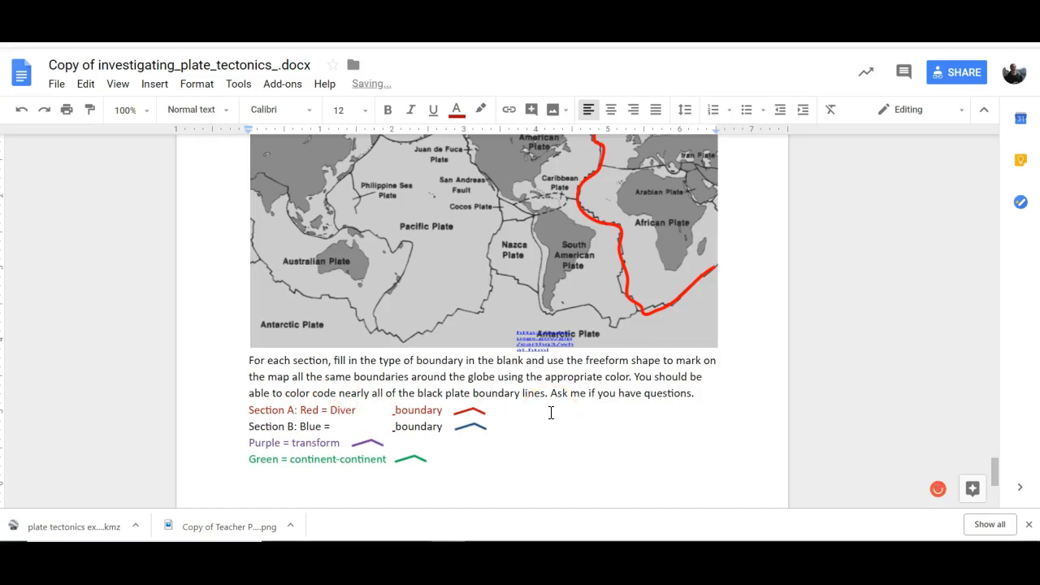
{"action": "type", "text": "gent"}
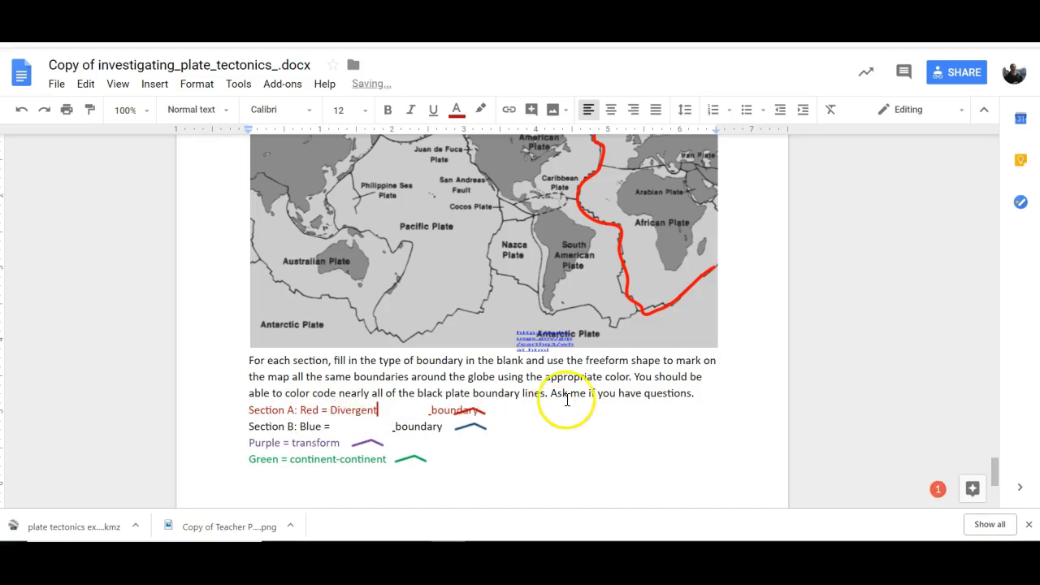
- Move the red sample line of Section A clear of the text, just past the word "boundary"
{"action": "left_click", "coordinate": [478, 408]}
{"action": "left_click_drag", "start_coordinate": [478, 409], "coordinate": [520, 407]}
{"action": "left_click", "coordinate": [536, 462]}
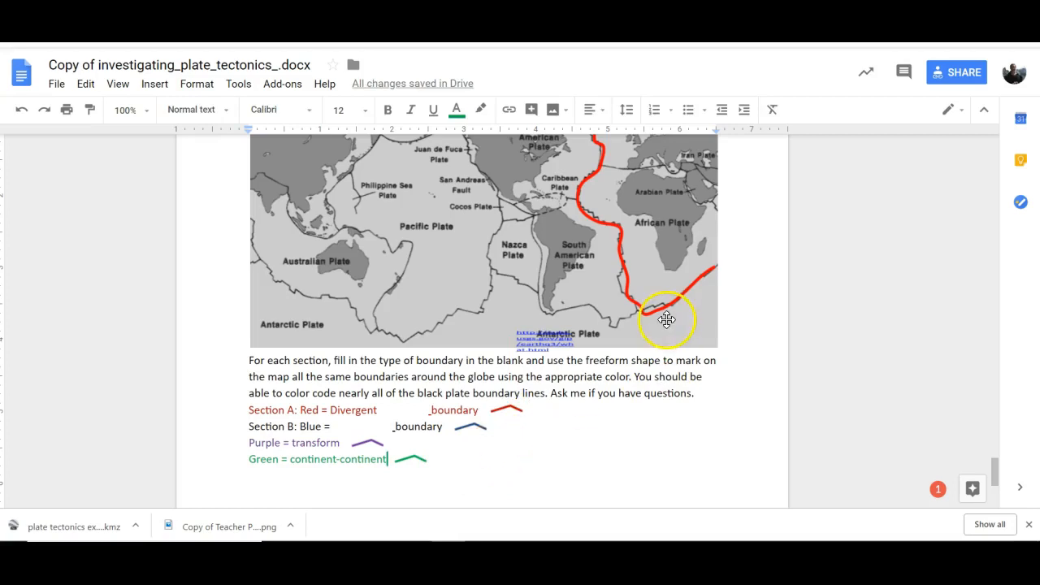
{"action": "scroll", "coordinate": [442, 291], "scroll_direction": "up", "scroll_amount": 2}
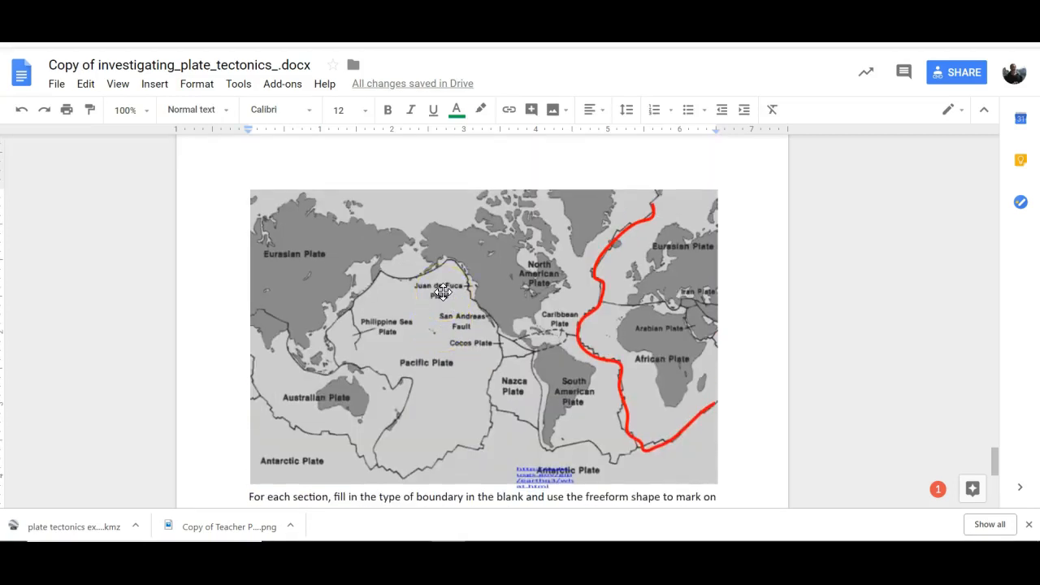
{"action": "scroll", "coordinate": [402, 284], "scroll_direction": "down", "scroll_amount": 2}
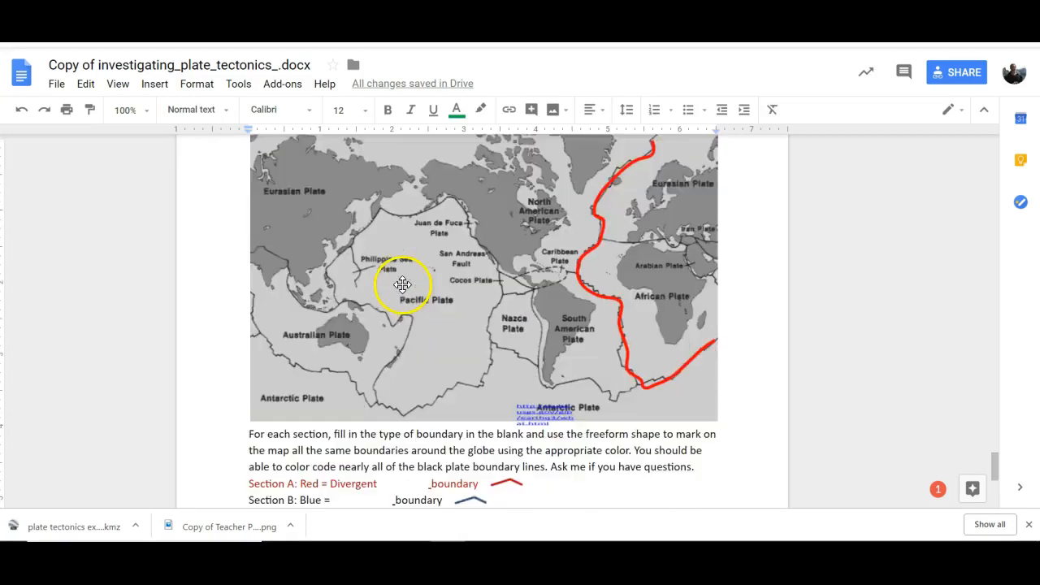